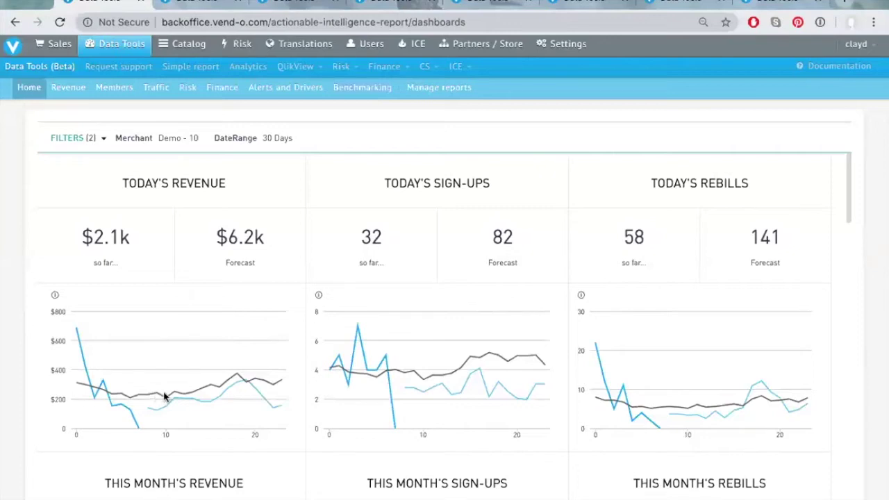
- Examine today's revenue, sign-ups and rebills charts, comparing the actual, forecast and historical hourly values
mouse_move(105, 393)
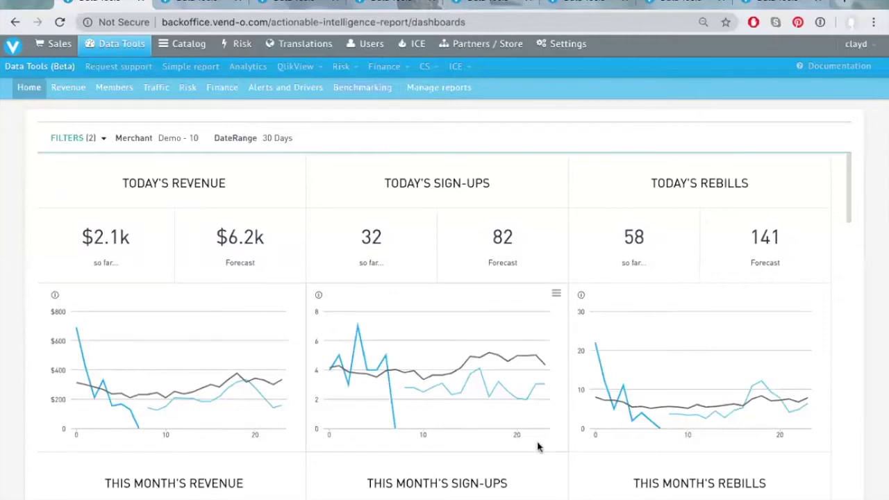
mouse_move(424, 386)
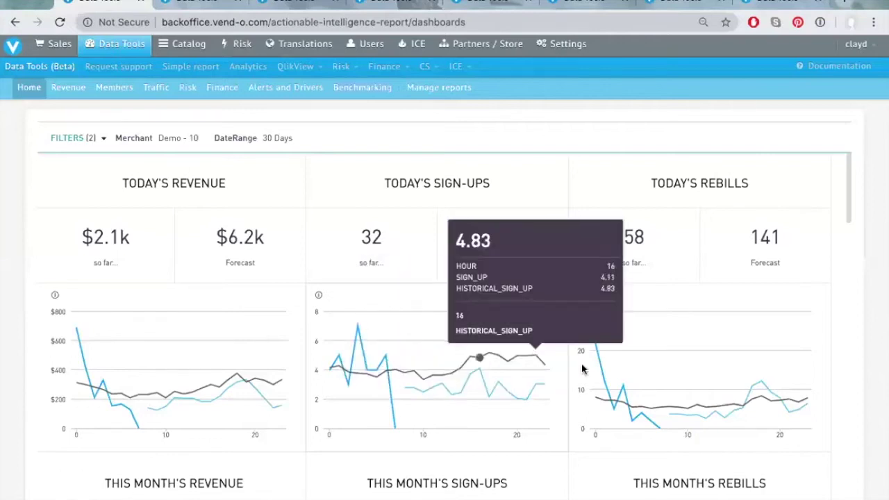
mouse_move(563, 246)
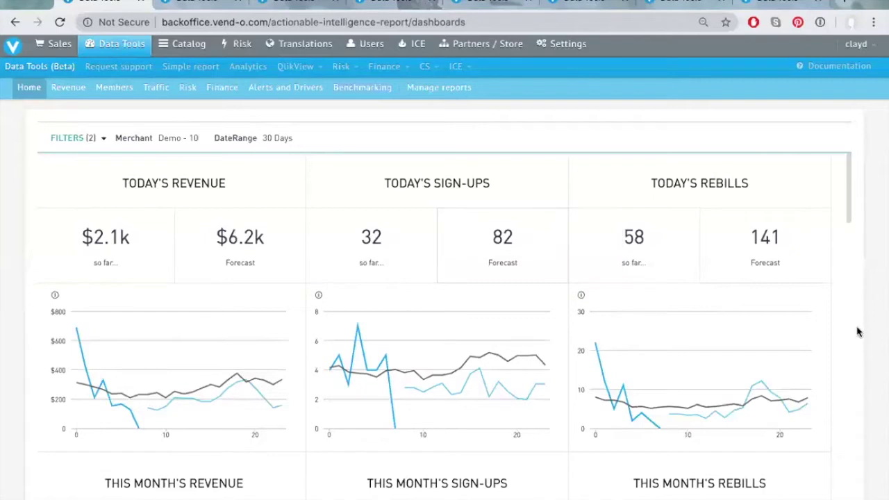
scroll(858, 332, down, 1)
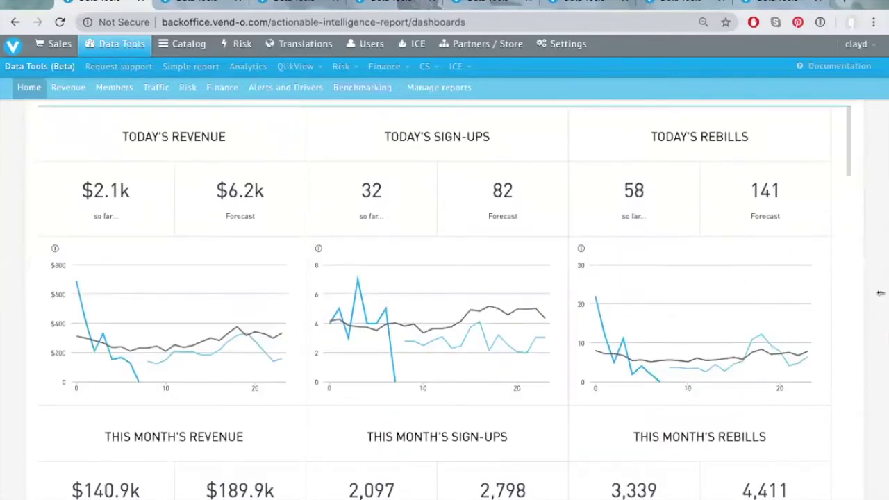
mouse_move(758, 355)
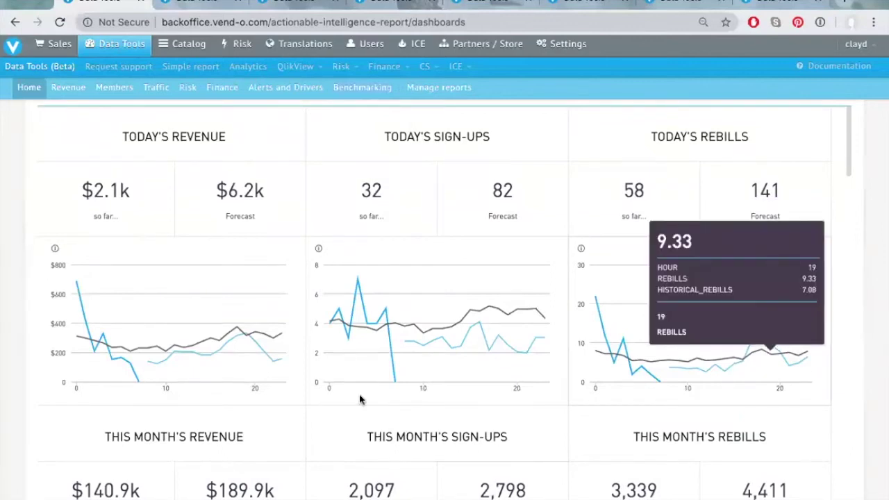
right_click(858, 379)
click(850, 244)
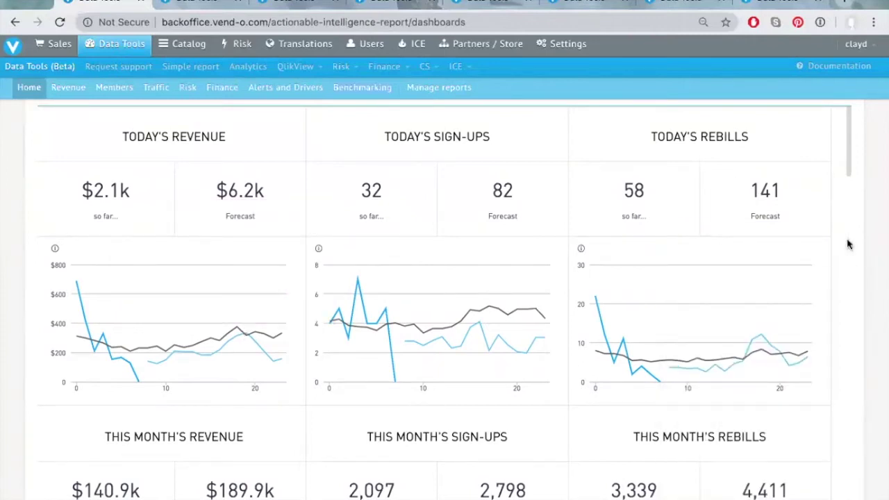
- Examine this month's revenue, sign-ups and rebills charts, including the forecast toward the end of the month
scroll(785, 278, down, 3)
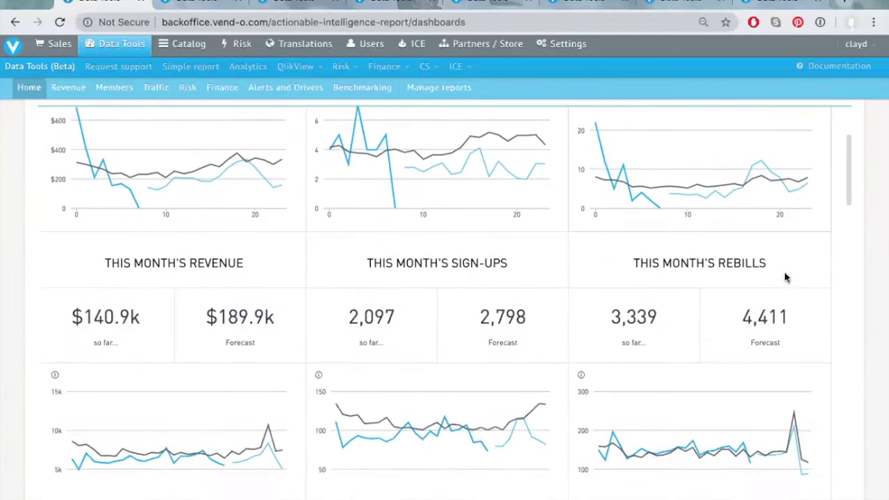
scroll(786, 278, down, 2)
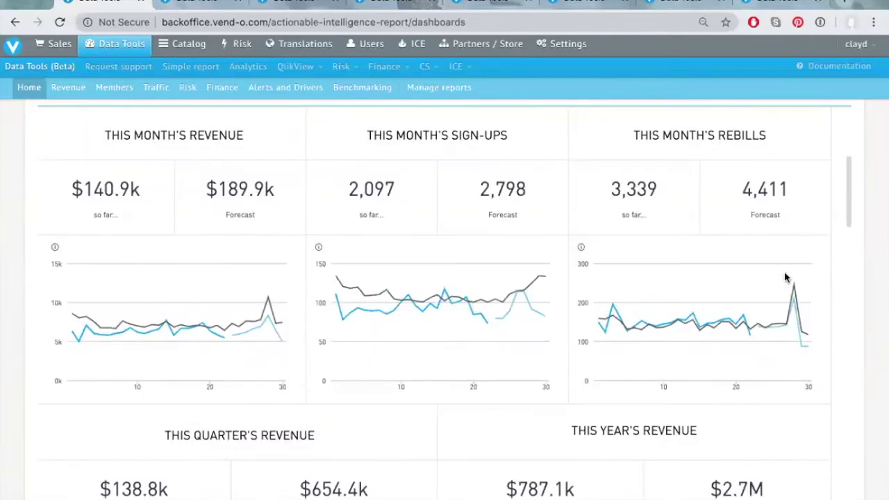
scroll(826, 276, down, 1)
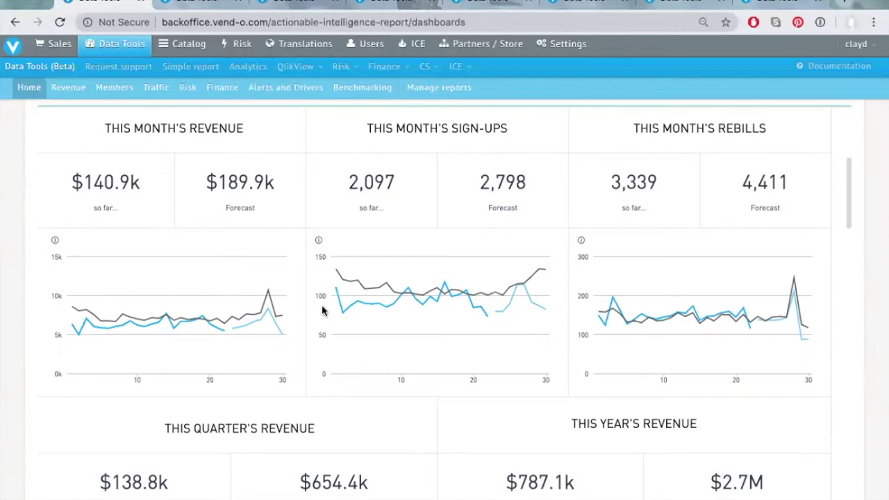
mouse_move(284, 184)
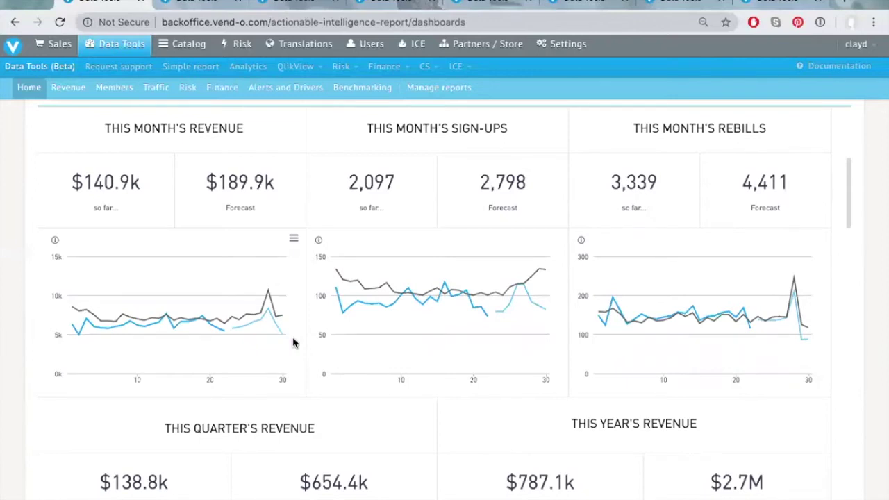
mouse_move(271, 307)
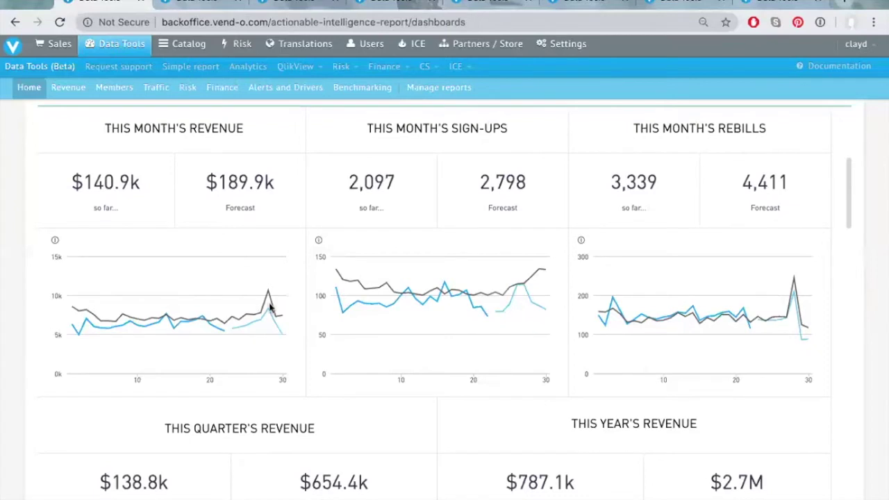
mouse_move(277, 322)
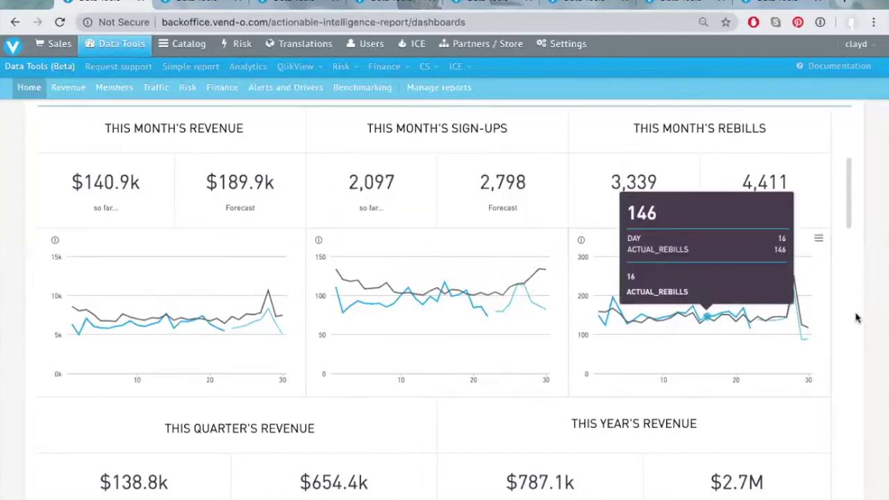
mouse_move(803, 305)
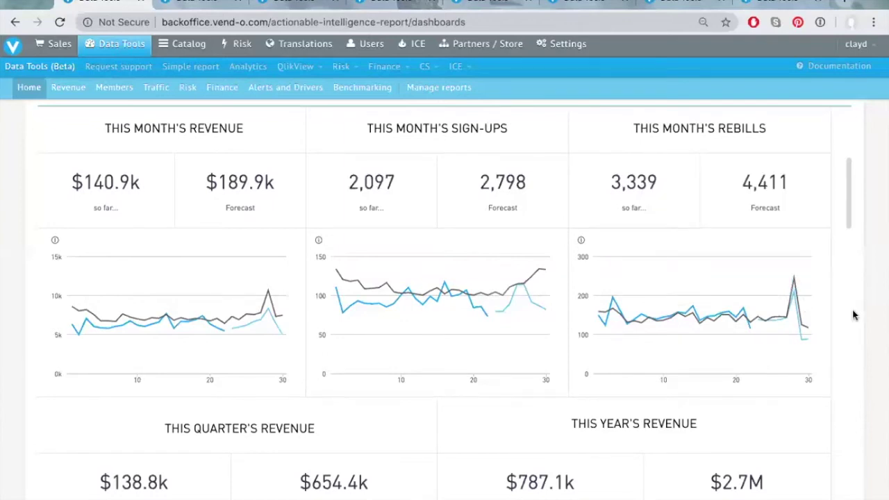
- Review this quarter's and this year's revenue figures, forecasts and trend charts
scroll(854, 315, down, 1)
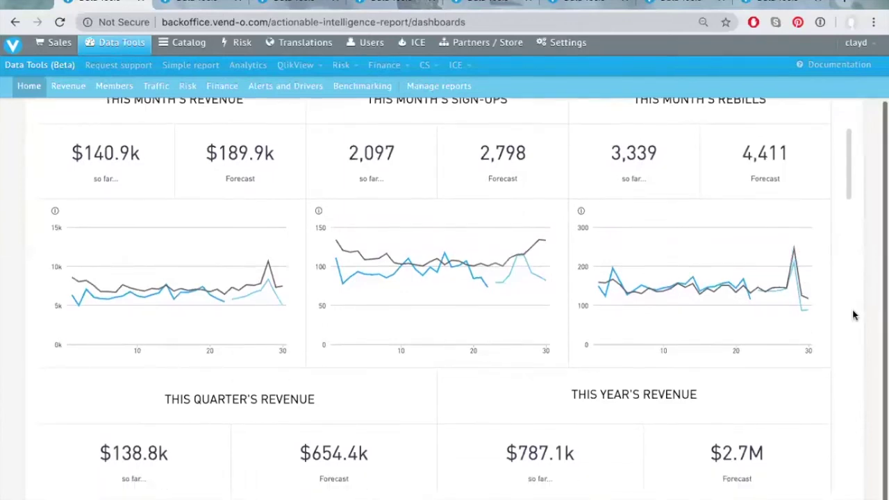
scroll(778, 366, down, 2)
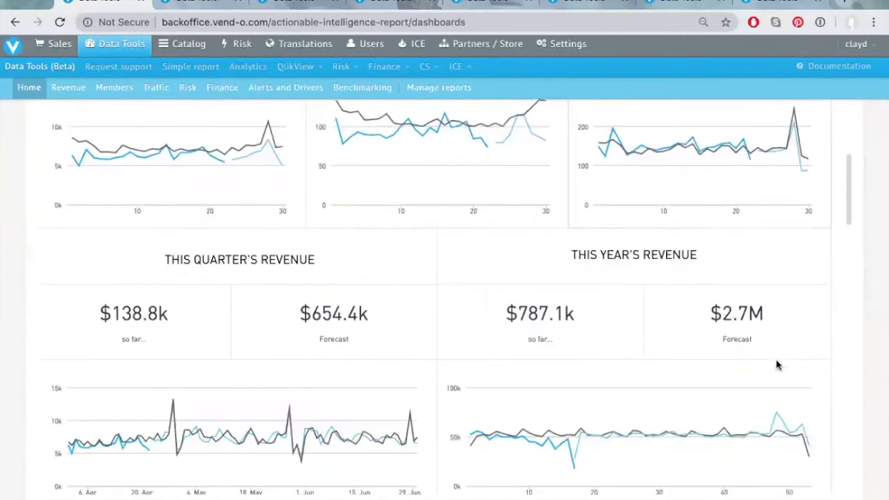
scroll(777, 364, down, 1)
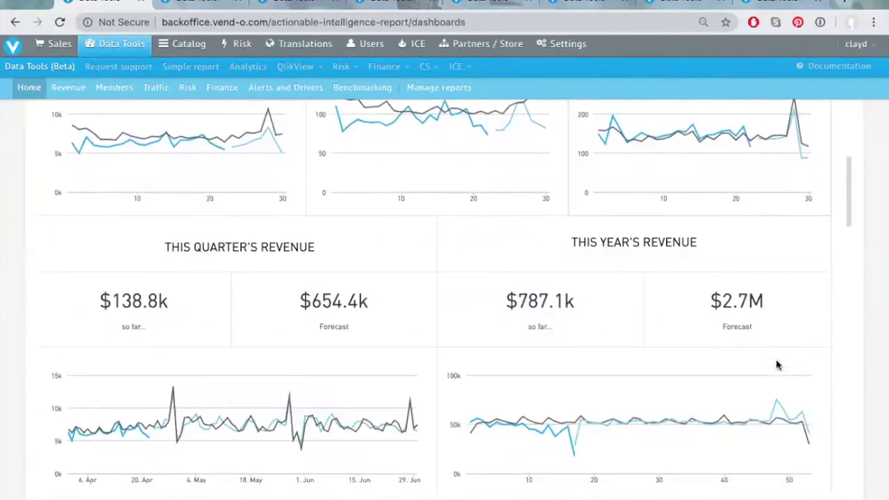
scroll(777, 364, down, 1)
scroll(776, 364, down, 2)
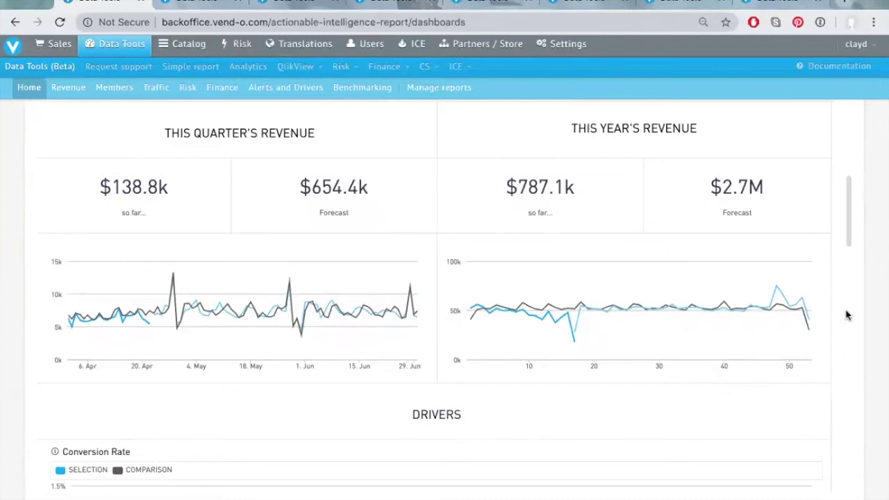
scroll(846, 316, down, 1)
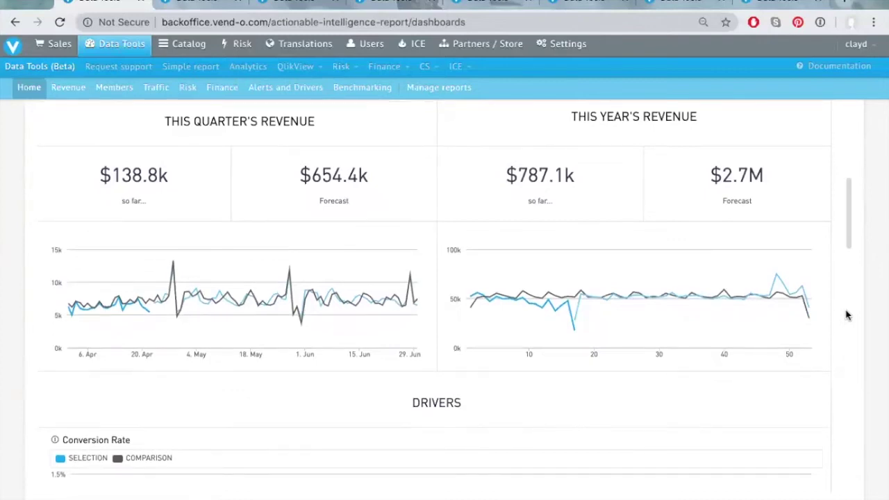
- Filter the dashboard by the location Spain and review the daily and monthly charts for that country
scroll(846, 316, up, 10)
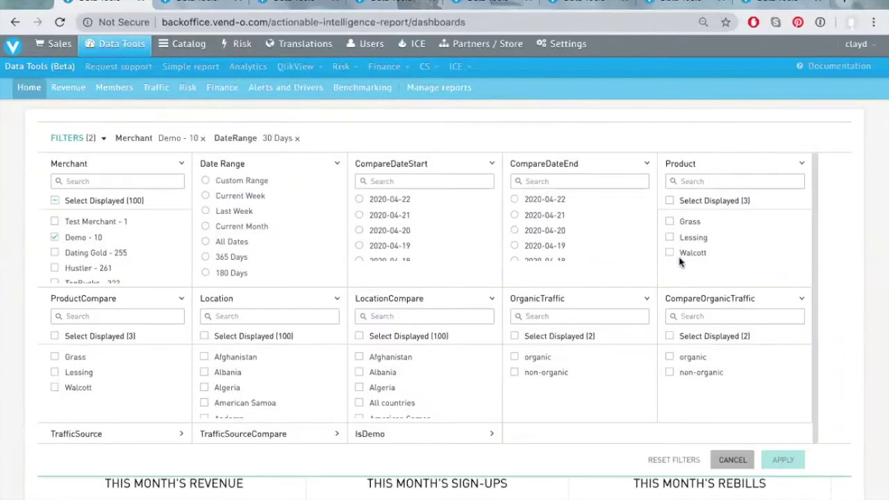
click(225, 318)
text(s)
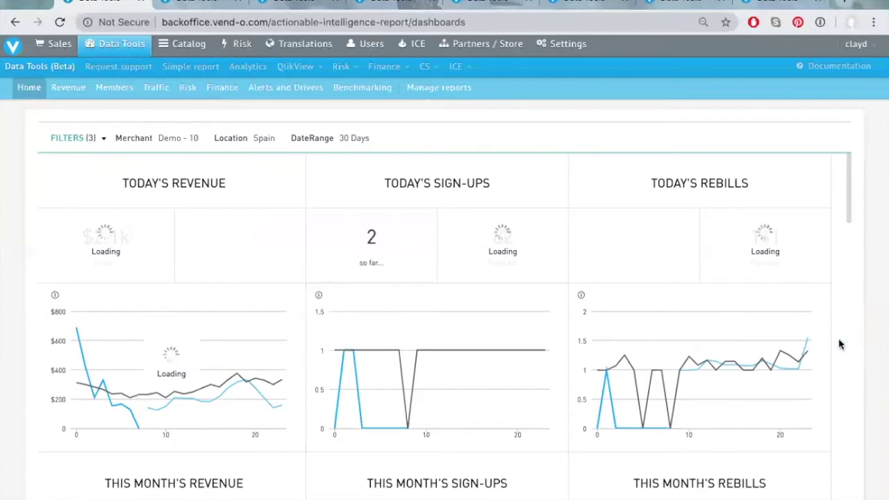
scroll(839, 343, down, 2)
scroll(839, 344, down, 1)
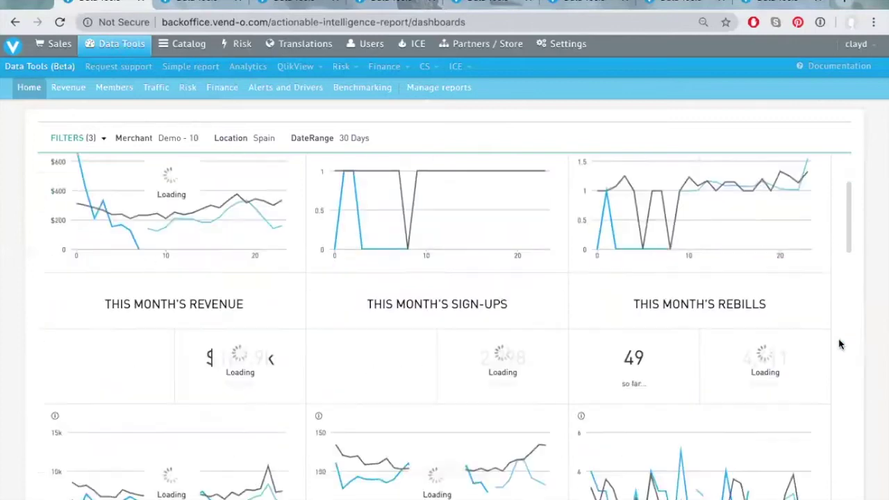
scroll(839, 343, down, 2)
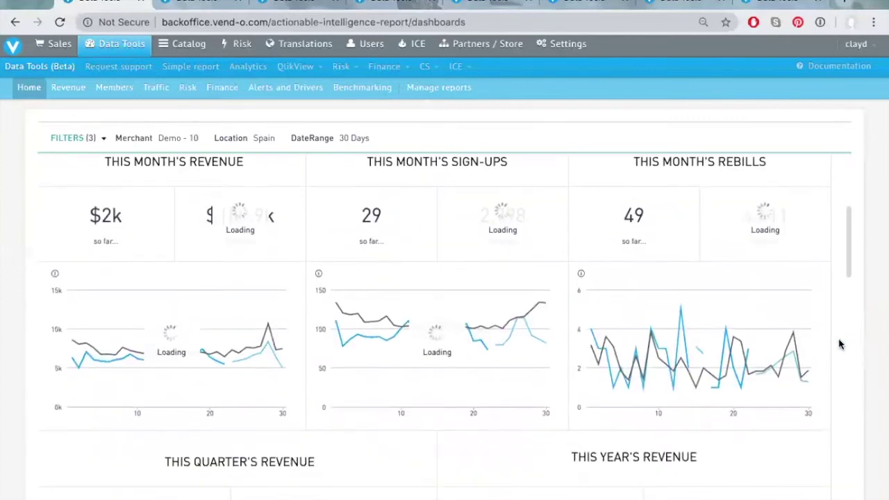
scroll(839, 344, up, 1)
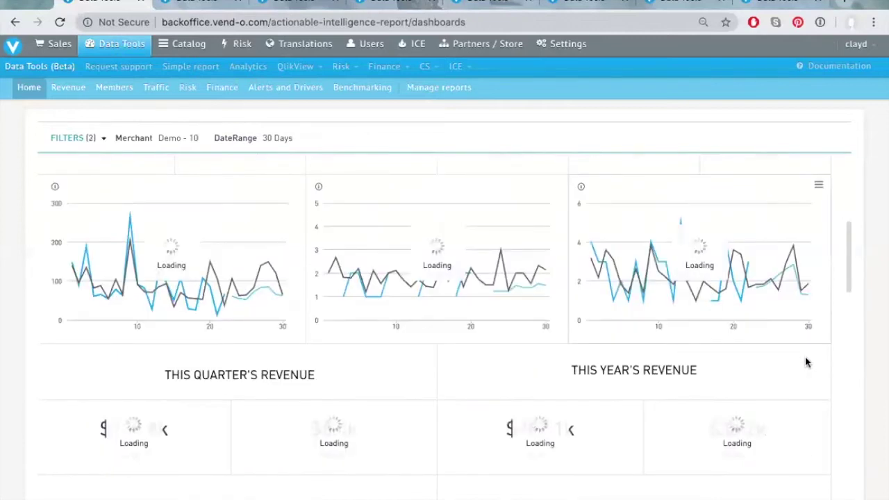
- Go past the quarterly and yearly revenue charts to the Conversion Rate chart in the Drivers section
scroll(805, 362, down, 4)
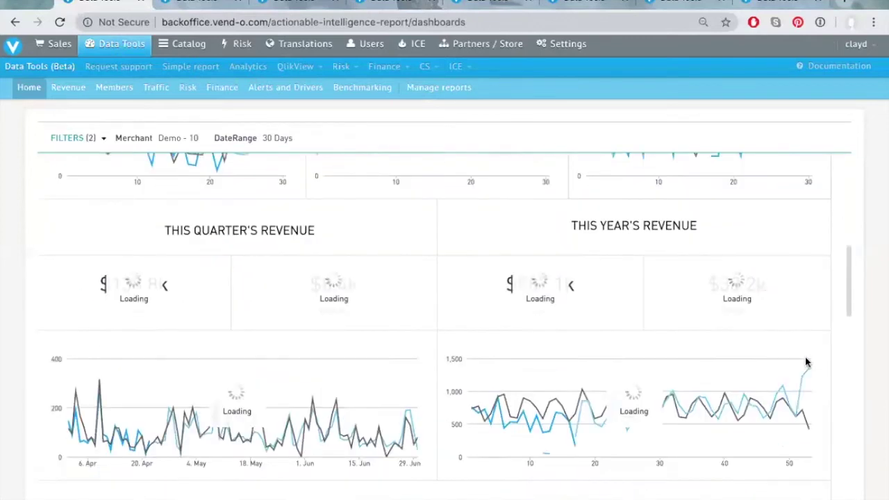
scroll(805, 361, down, 4)
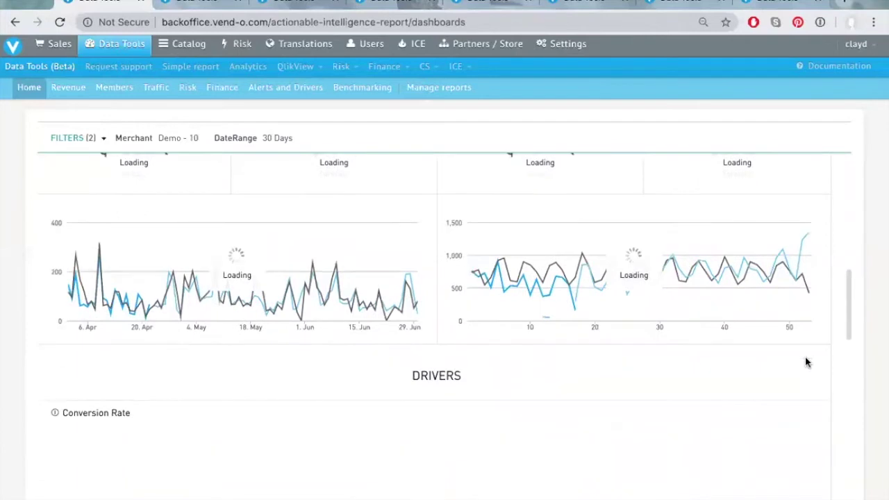
scroll(806, 362, down, 3)
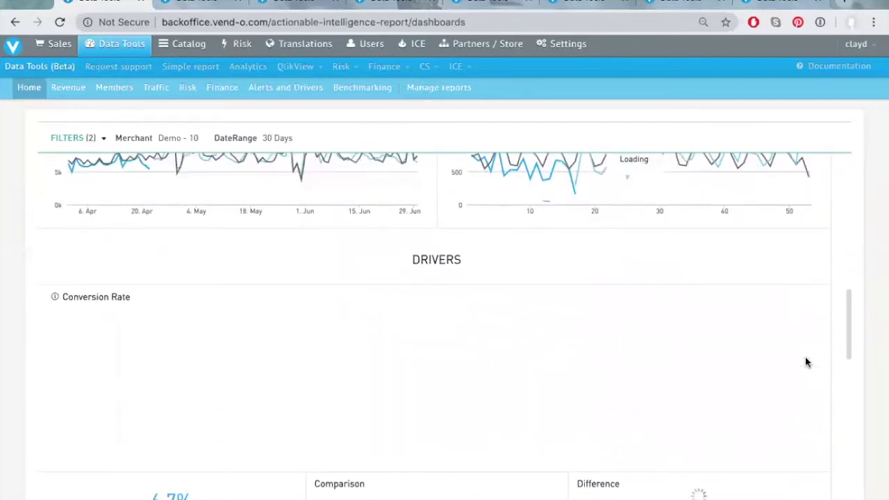
scroll(805, 361, down, 1)
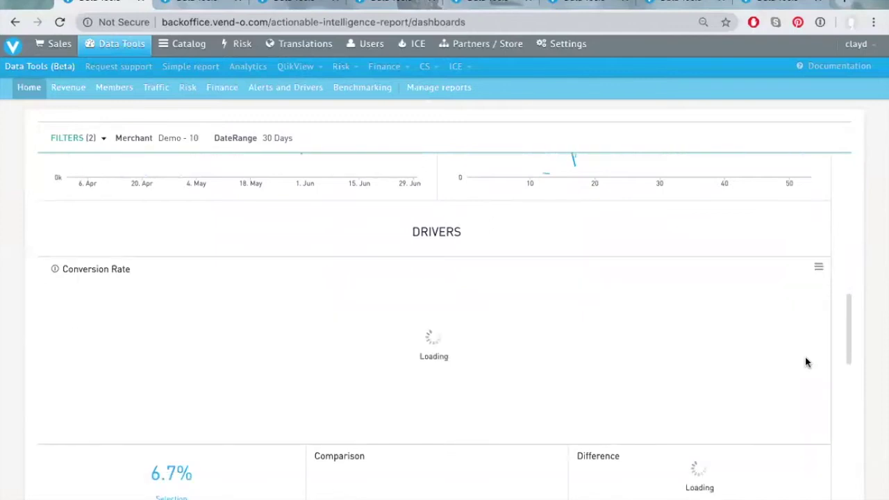
scroll(806, 362, down, 2)
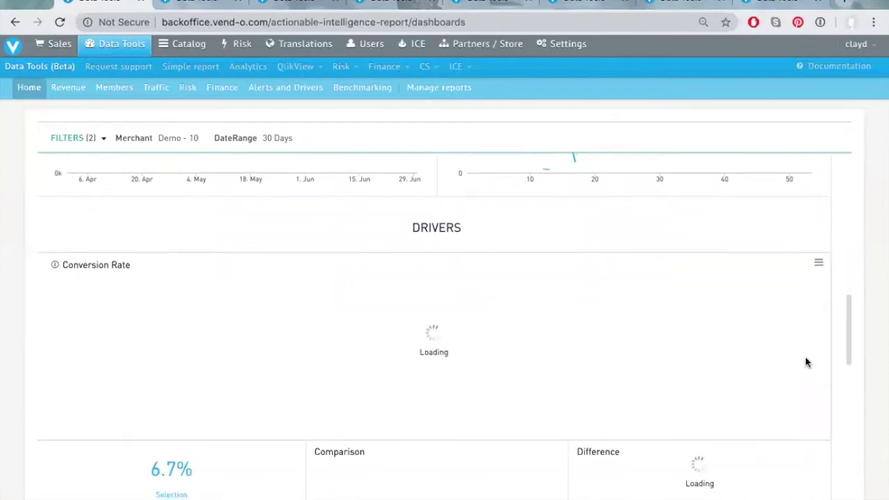
scroll(806, 361, up, 1)
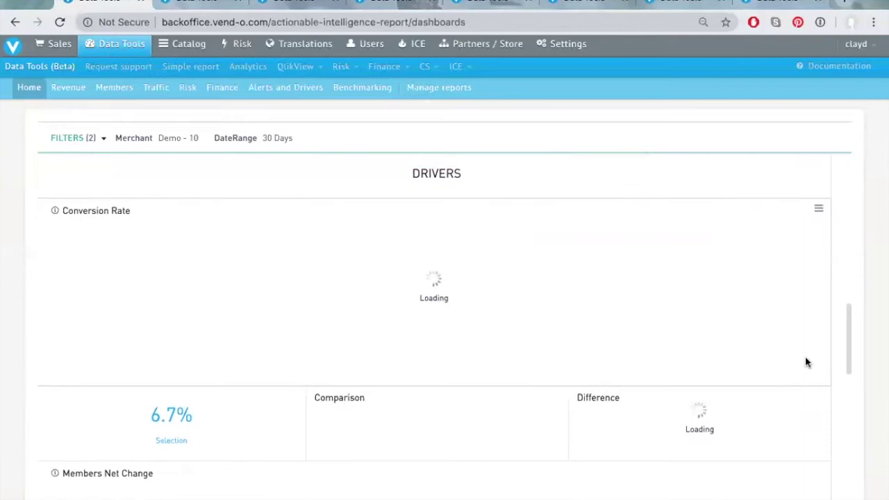
scroll(805, 362, up, 1)
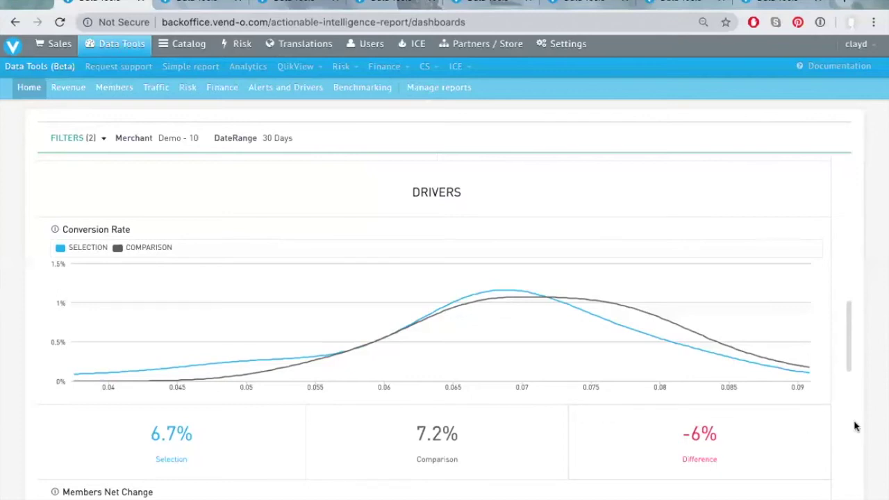
- Compare the selection and comparison curves of the Conversion Rate distribution along with their summary percentages
mouse_move(530, 321)
mouse_move(798, 373)
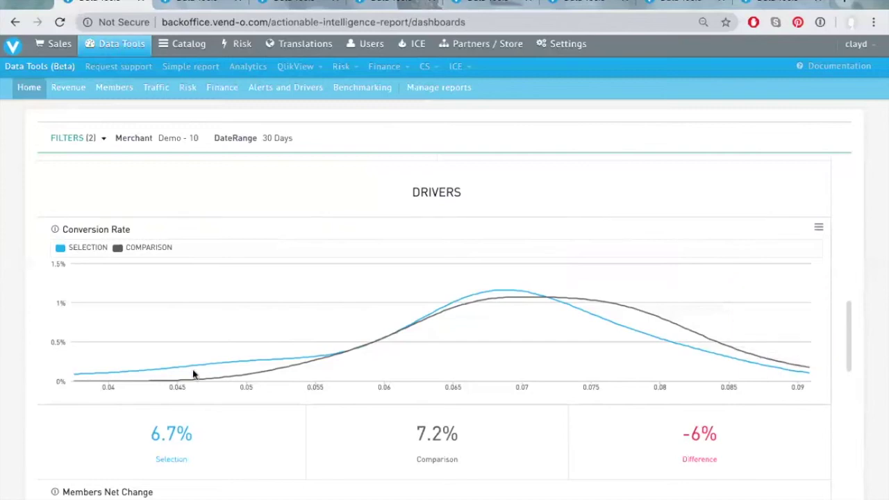
mouse_move(236, 365)
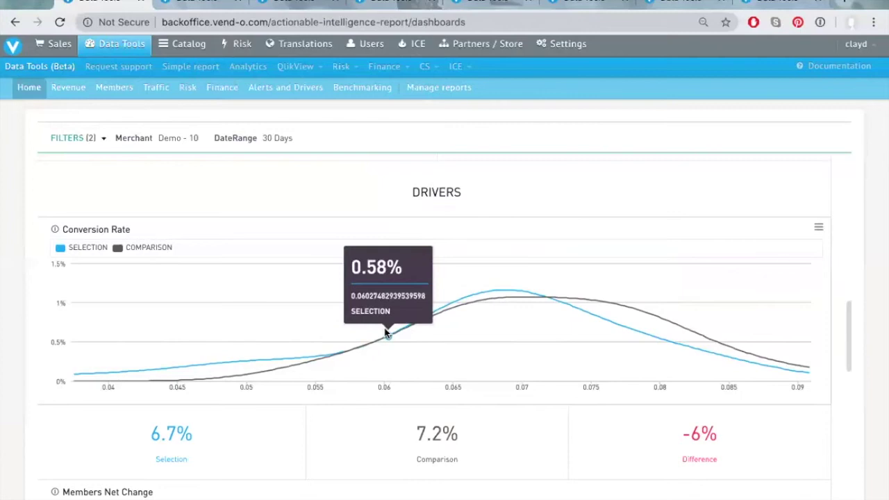
scroll(779, 259, down, 1)
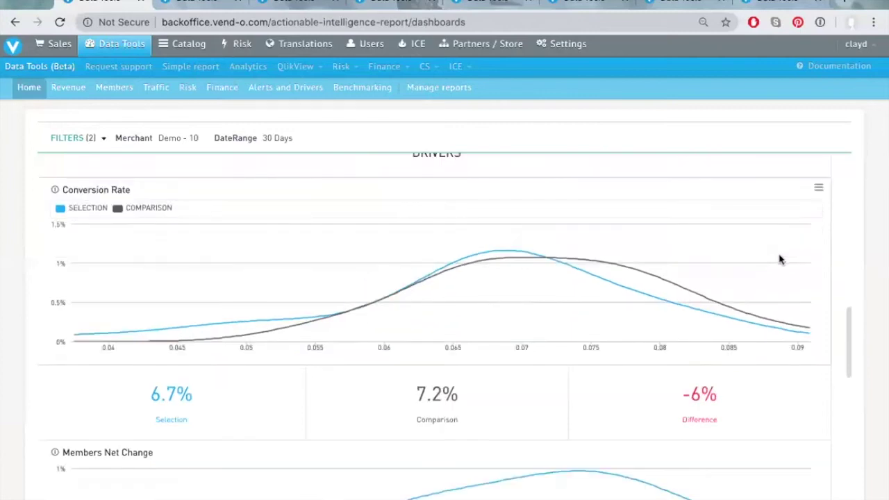
scroll(779, 259, down, 1)
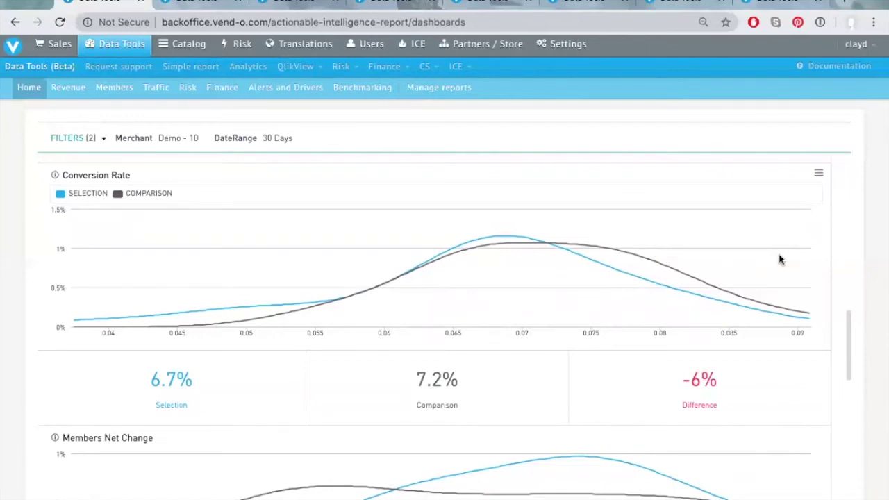
scroll(495, 281, up, 1)
mouse_move(494, 280)
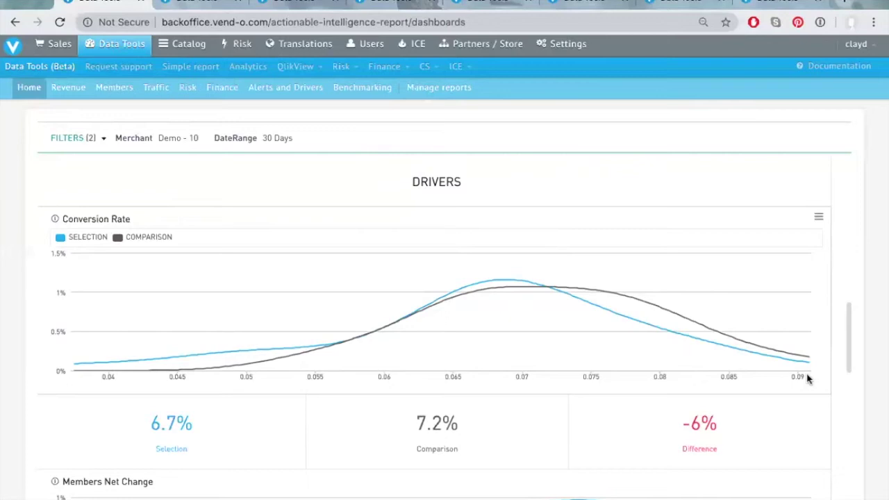
- Examine the Members Net Change distribution in the Drivers section, comparing the selection and comparison curves and their difference
mouse_move(799, 370)
scroll(821, 414, down, 3)
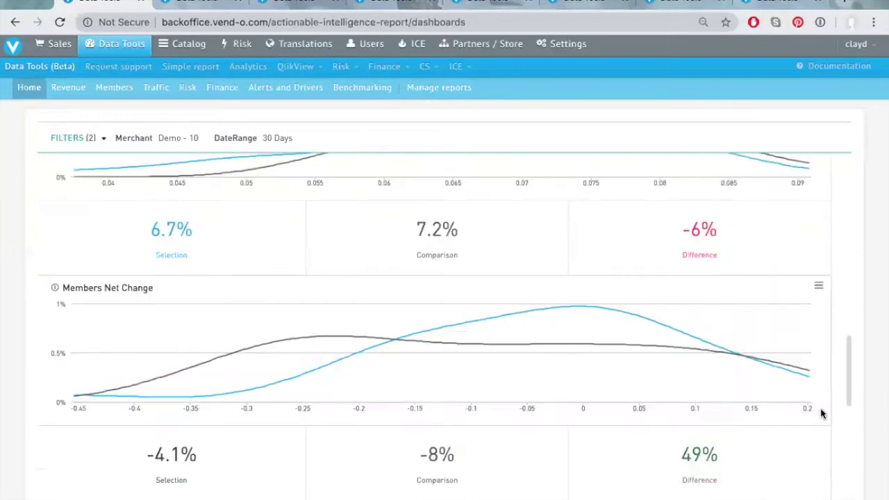
scroll(821, 414, down, 2)
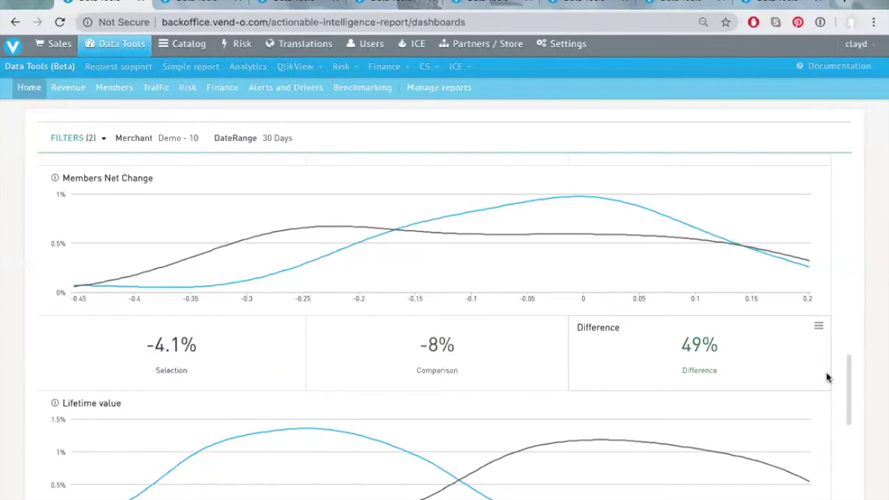
- Examine the Lifetime value distribution, comparing the selection and comparison curves with their summary amounts
scroll(826, 377, down, 4)
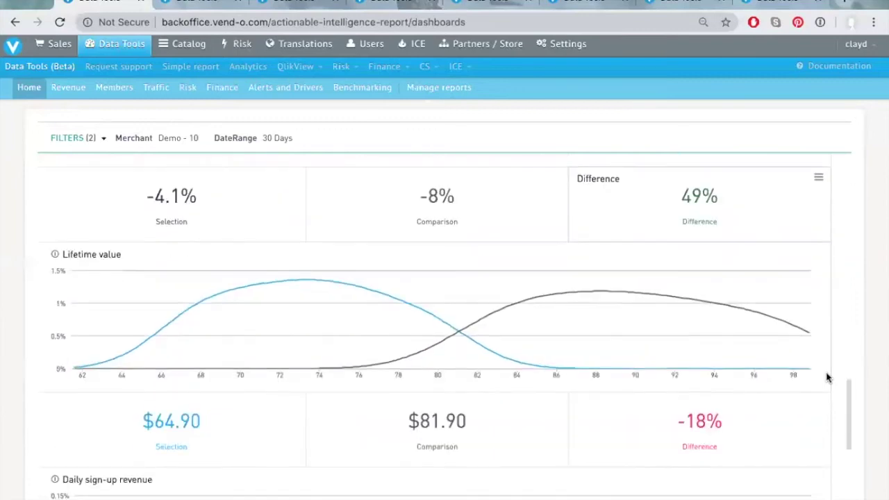
scroll(827, 377, down, 1)
scroll(826, 377, up, 1)
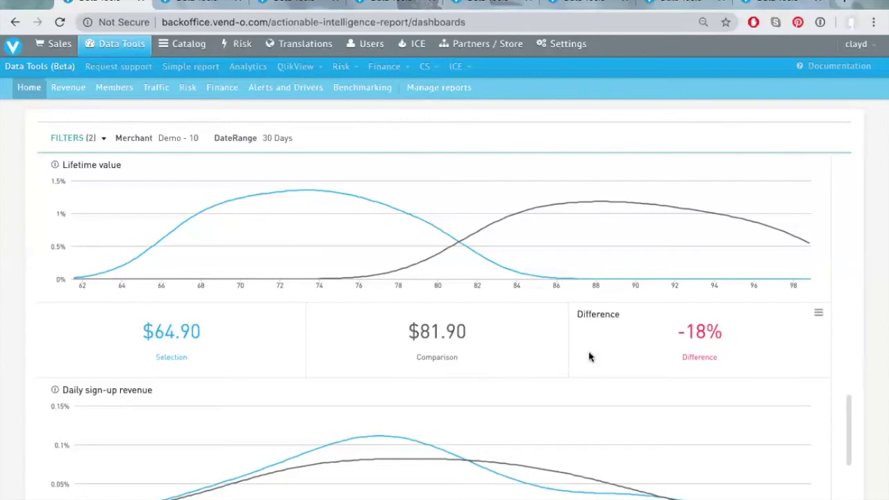
mouse_move(514, 285)
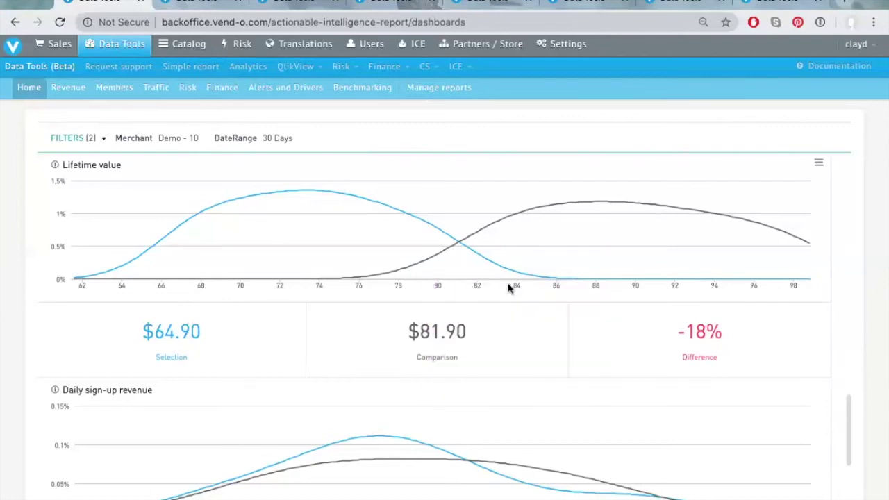
mouse_move(516, 309)
mouse_move(246, 220)
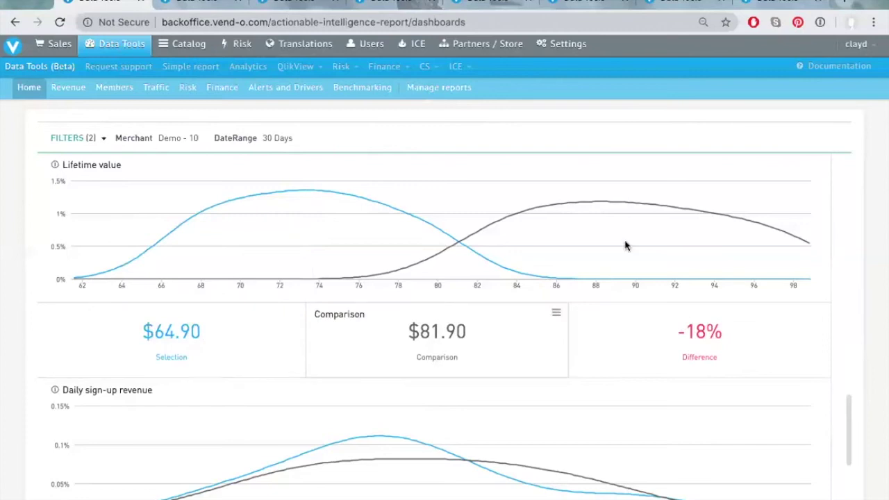
mouse_move(750, 217)
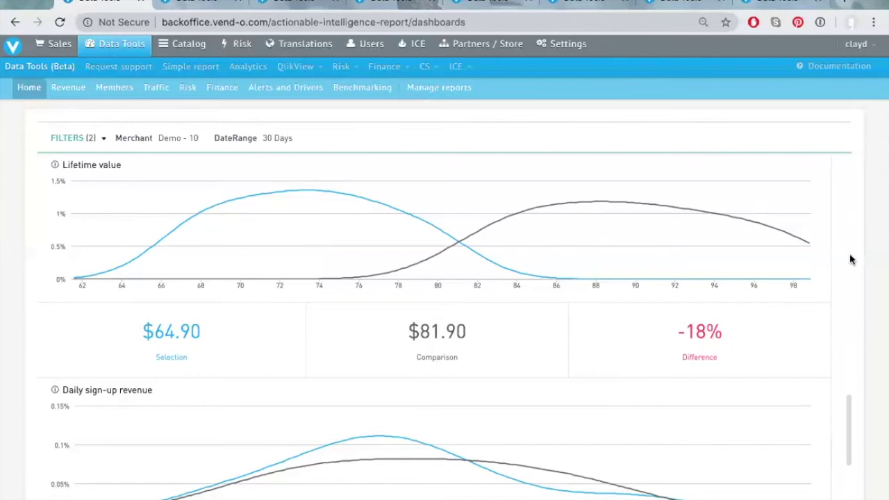
scroll(851, 260, down, 1)
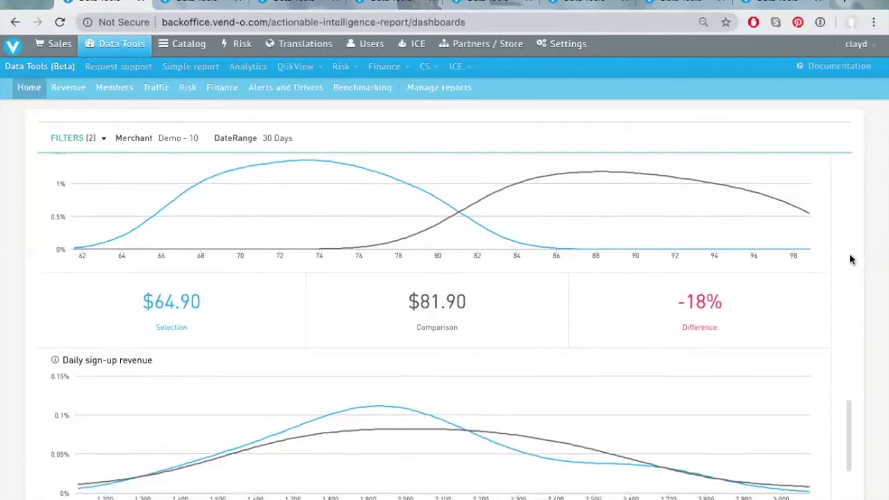
scroll(851, 259, up, 1)
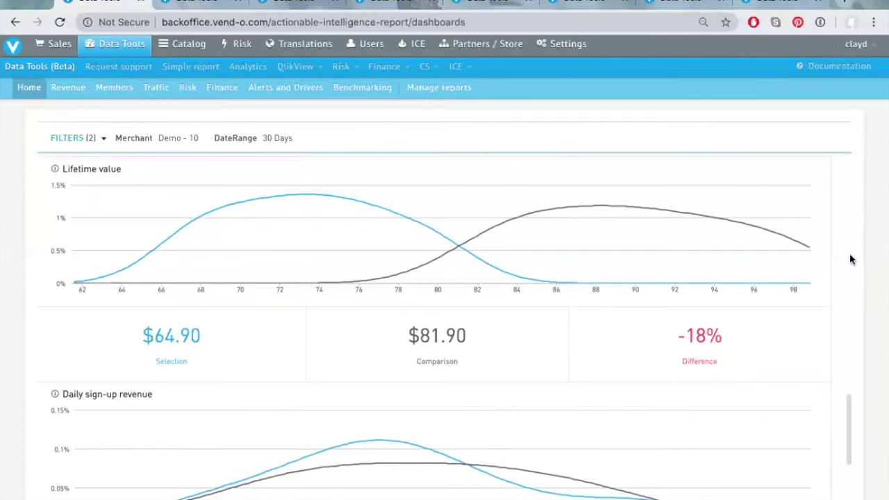
- Review the Daily sign-up revenue and Daily rebill revenue distributions along with their selection, comparison and difference figures
scroll(852, 260, down, 3)
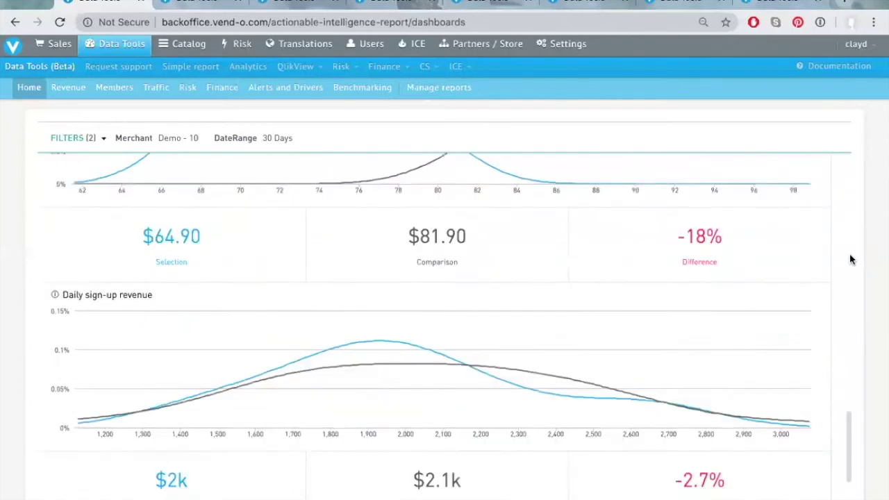
scroll(852, 259, down, 2)
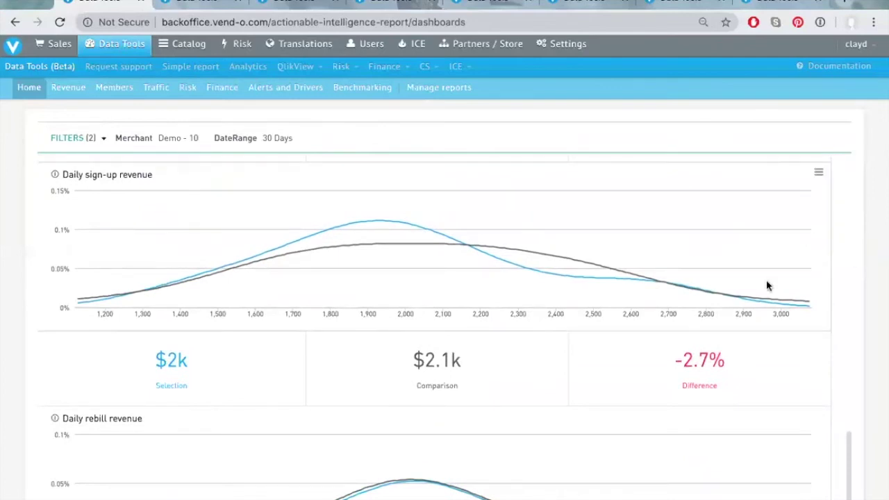
mouse_move(711, 300)
scroll(839, 293, down, 3)
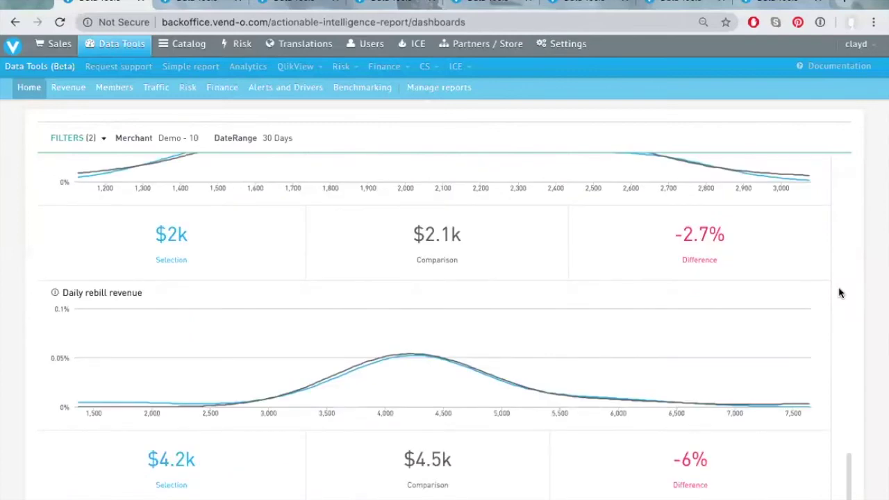
scroll(839, 293, down, 1)
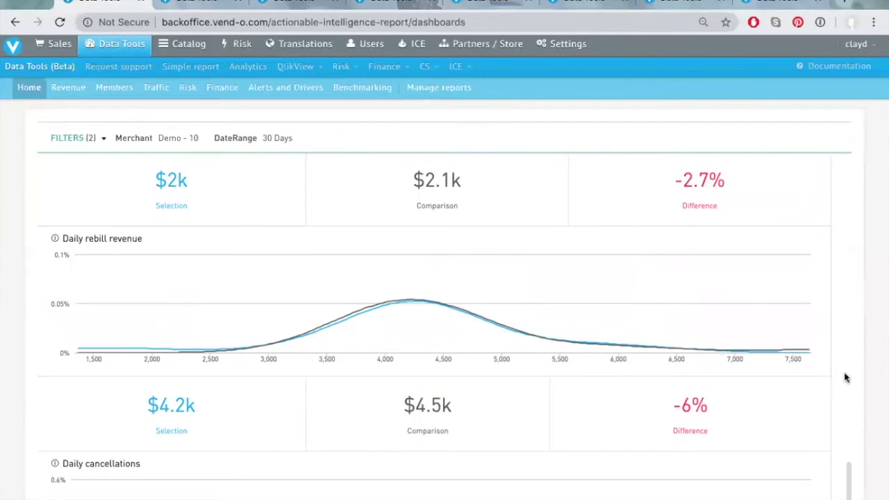
- Examine the Daily cancellations distribution and its summary figures at the end of the Drivers section
scroll(846, 377, down, 3)
scroll(846, 377, down, 1)
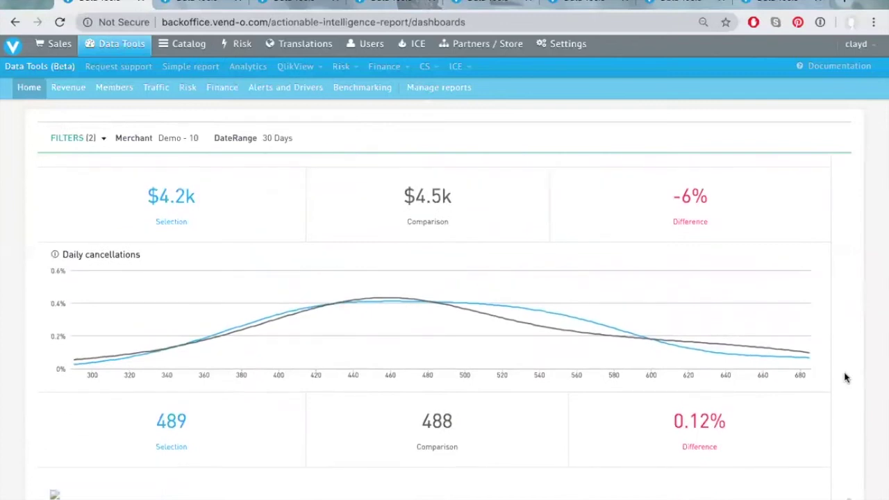
scroll(845, 377, up, 1)
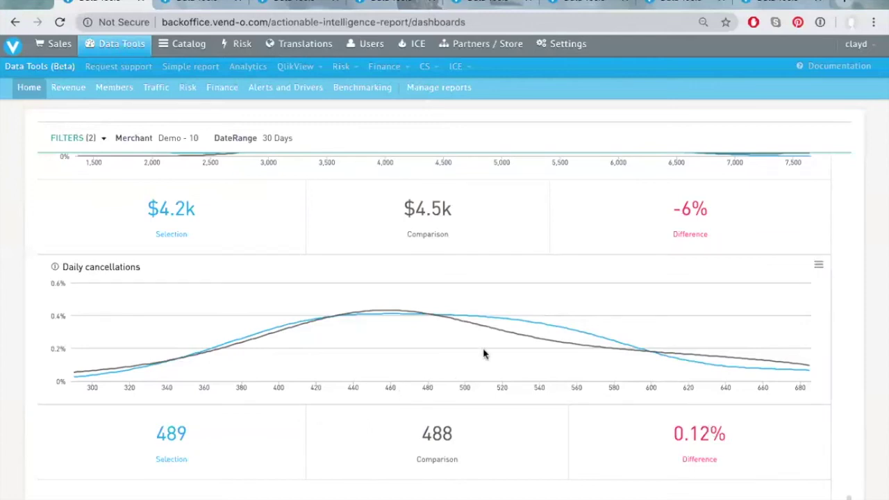
scroll(484, 354, up, 1)
- Switch to the Revenue dashboard and review the Revenue, Sign-ups revenue and Sign-ups count charts
click(200, 3)
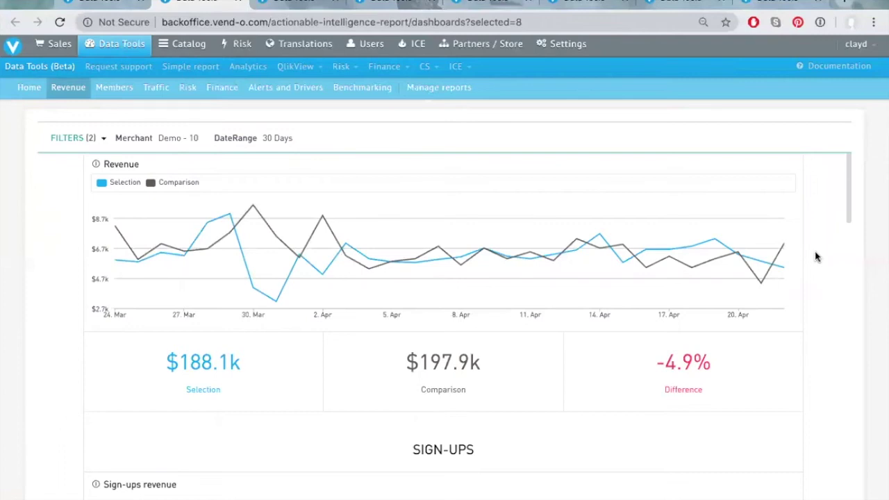
mouse_move(713, 240)
scroll(821, 273, down, 3)
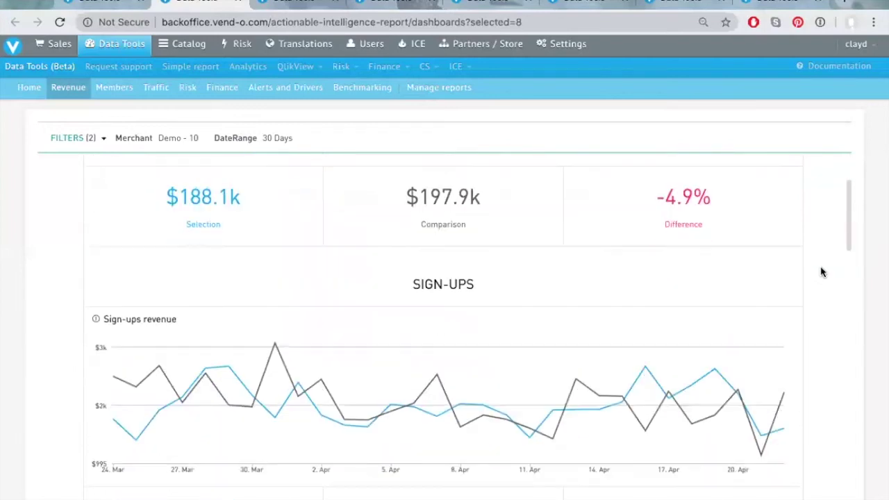
scroll(821, 273, down, 1)
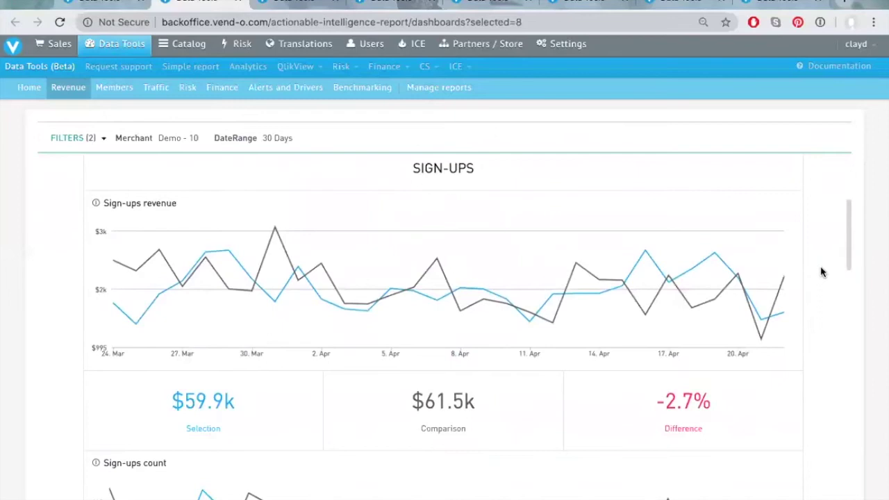
scroll(820, 273, down, 1)
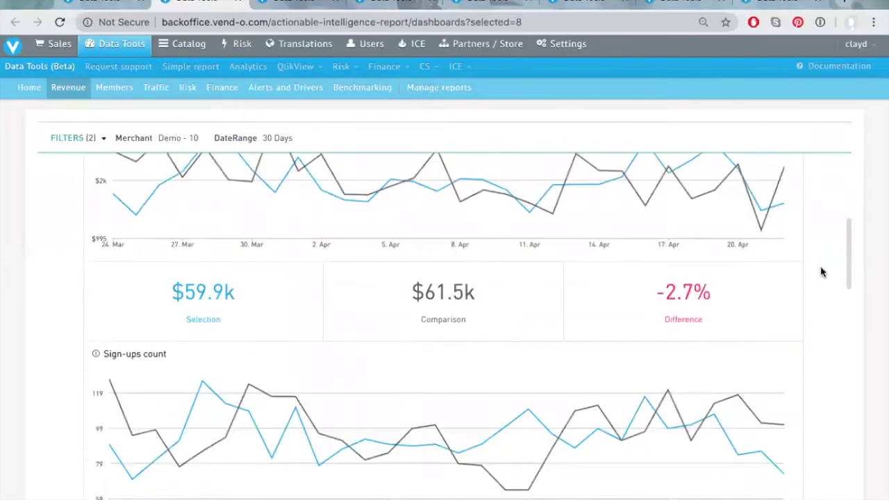
scroll(821, 273, down, 2)
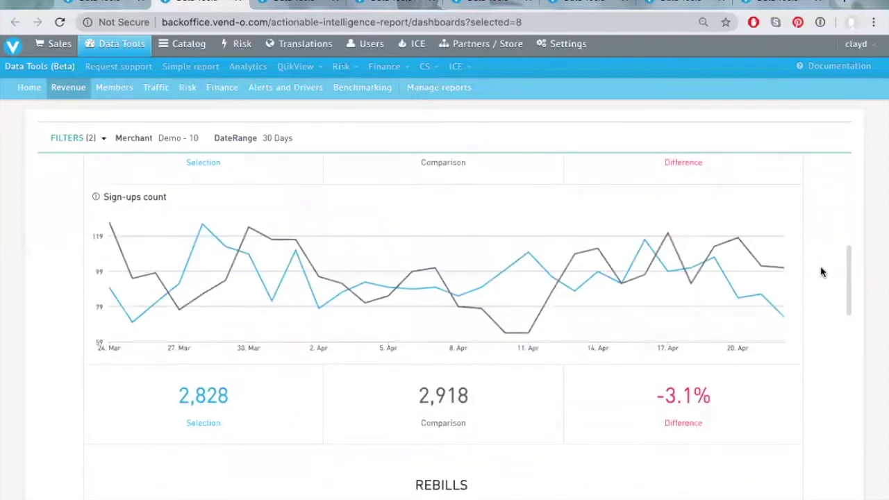
- Review the Rebill revenue and Rebill count charts, checking the selection line's dip around 30 March
scroll(821, 273, down, 2)
scroll(821, 273, down, 6)
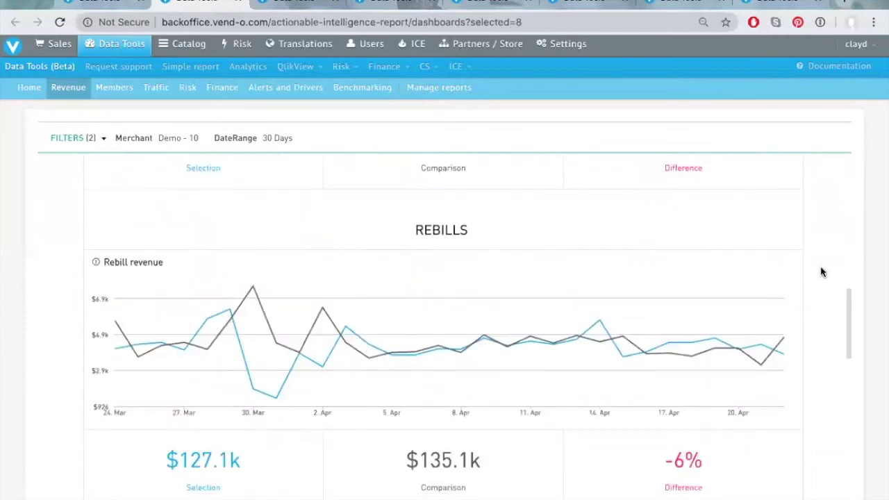
scroll(821, 273, down, 1)
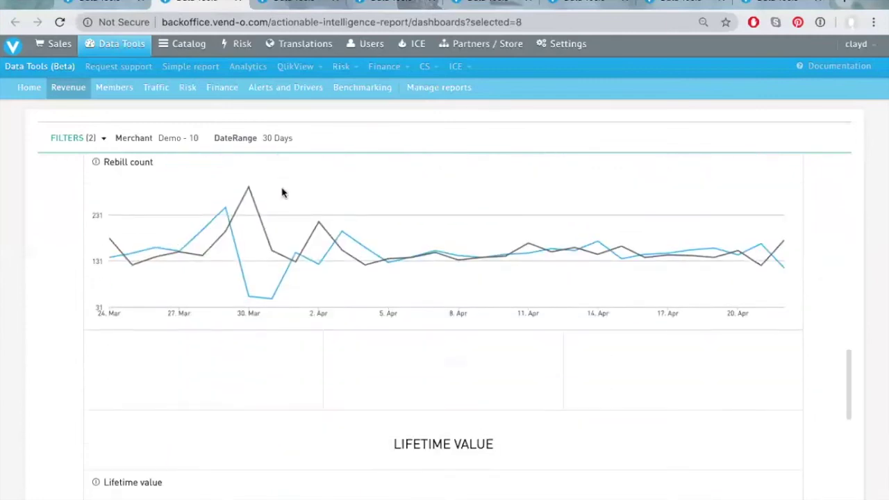
mouse_move(267, 269)
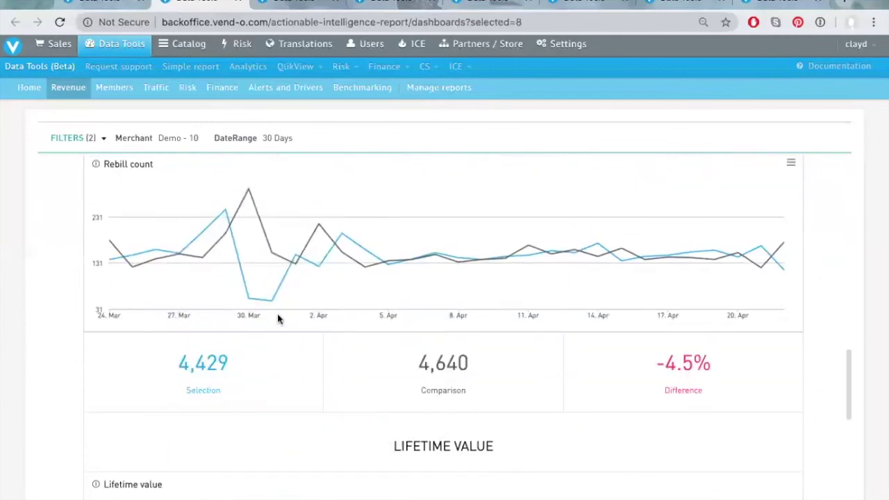
mouse_move(254, 304)
- Review the Cross Sales Report, covering the bought cross sales revenue chart and the breakdown per seller site
scroll(835, 343, down, 6)
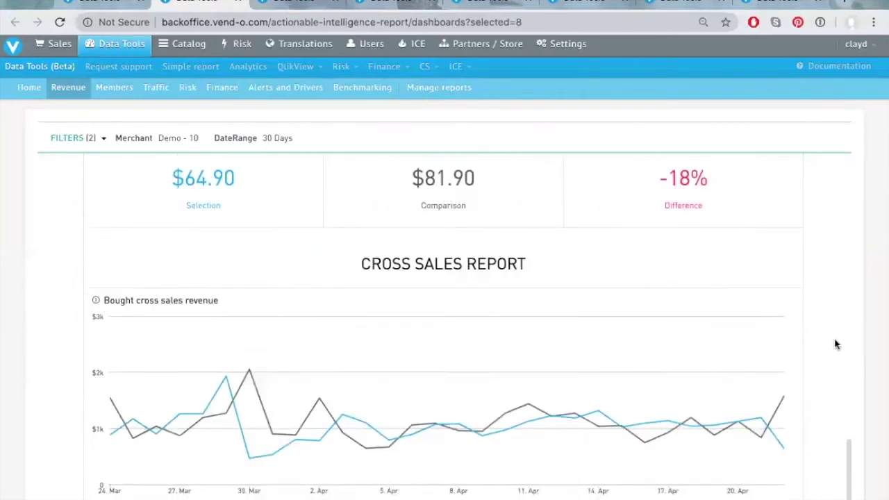
scroll(835, 343, down, 1)
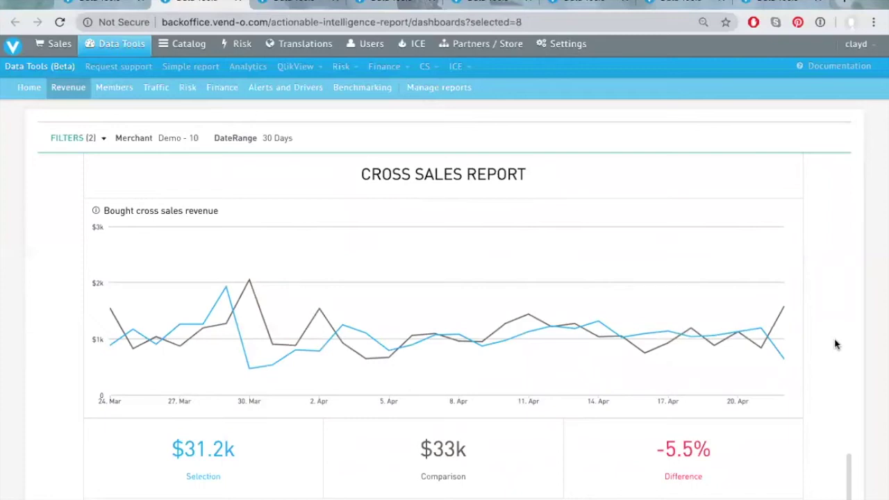
scroll(836, 343, down, 1)
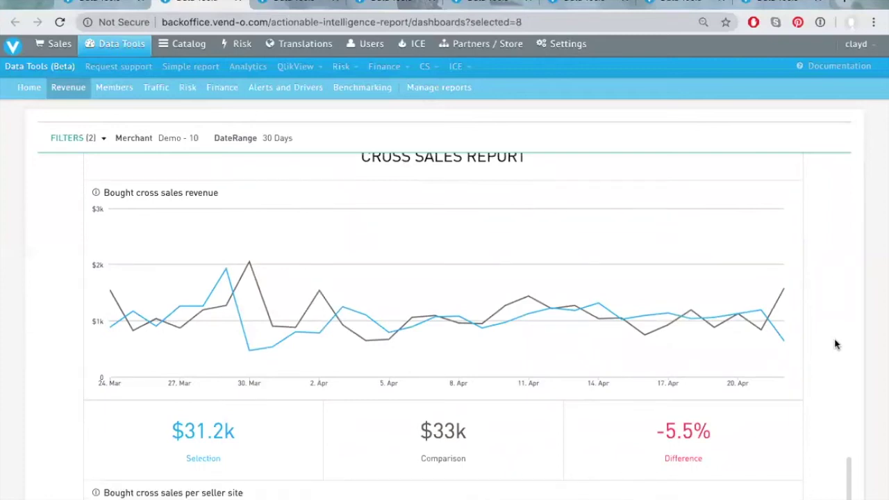
scroll(836, 343, down, 1)
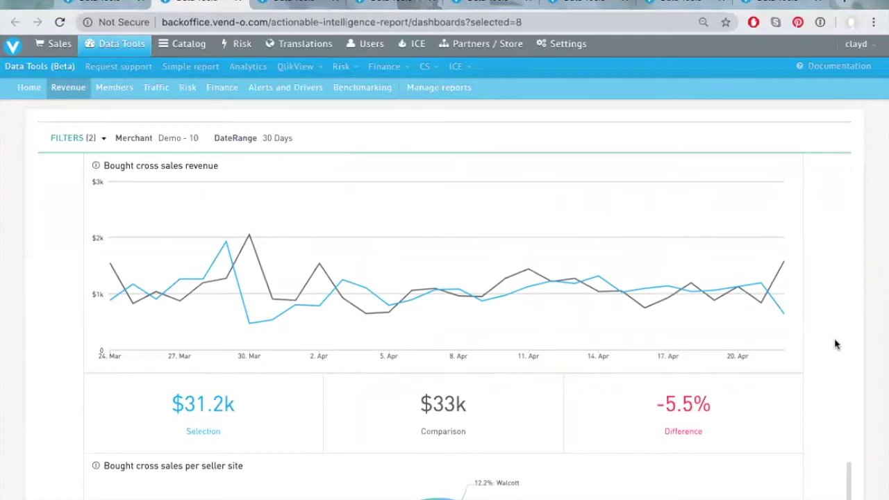
scroll(836, 343, down, 1)
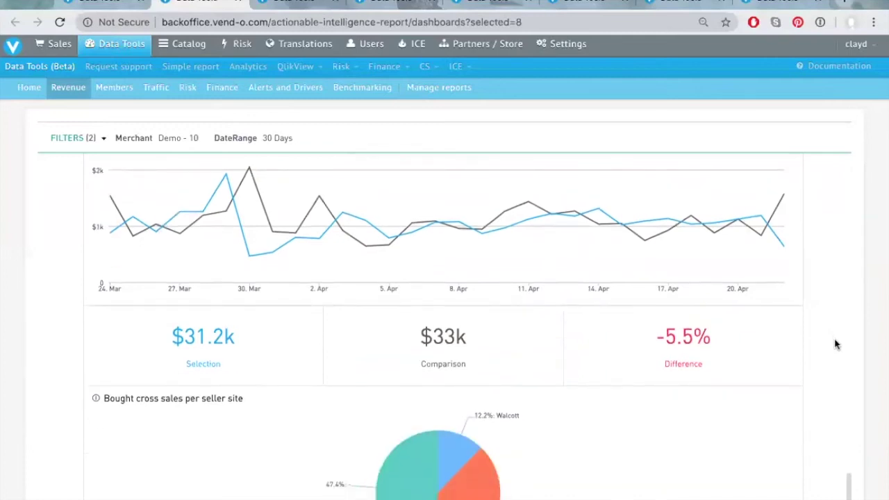
scroll(835, 343, down, 2)
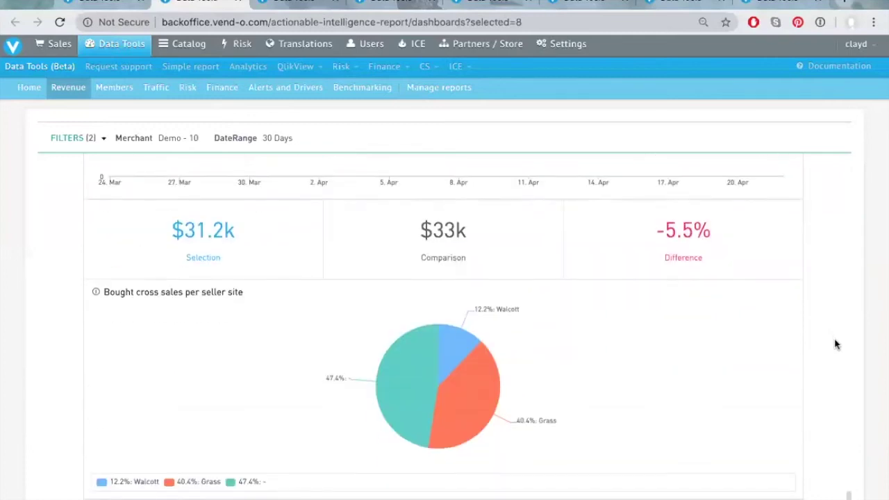
scroll(835, 343, down, 1)
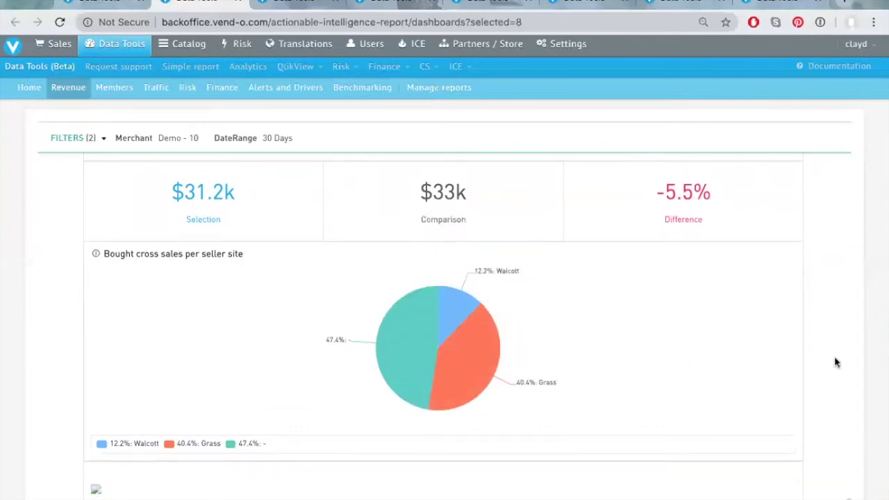
scroll(835, 362, down, 1)
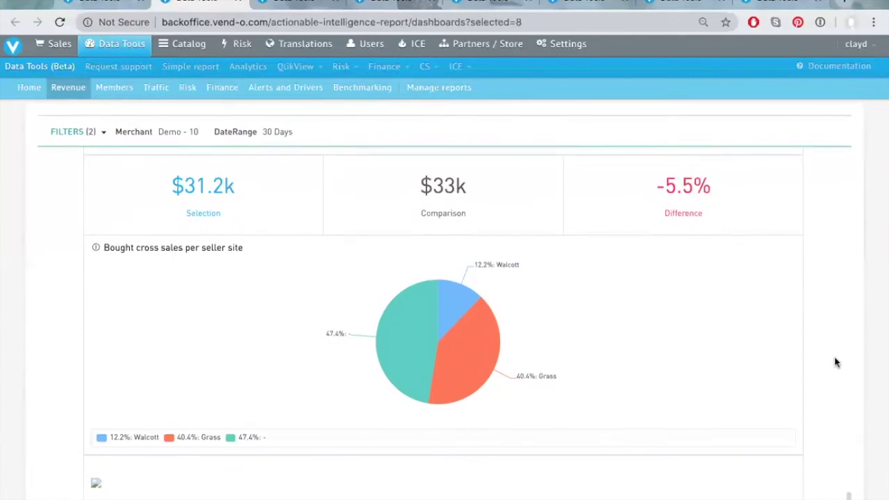
- Open the Members dashboard and review this month's new and cancelled members and the New members per day chart
click(115, 89)
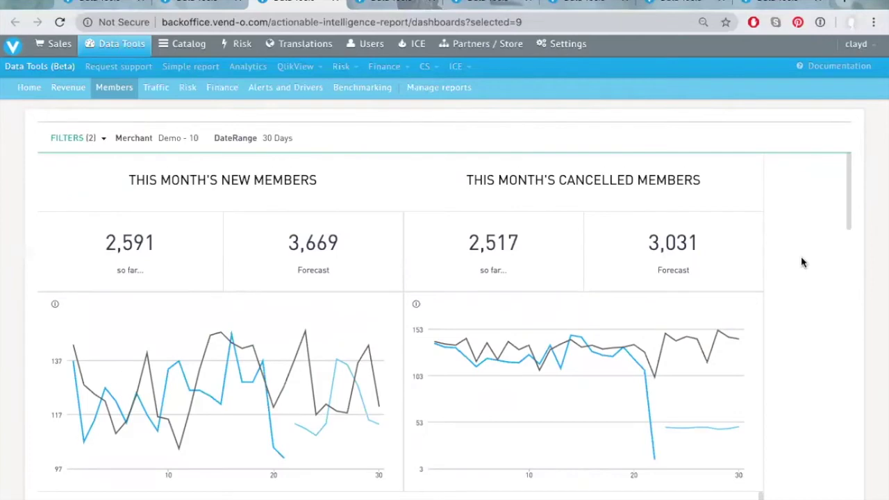
scroll(802, 262, down, 1)
scroll(802, 262, down, 2)
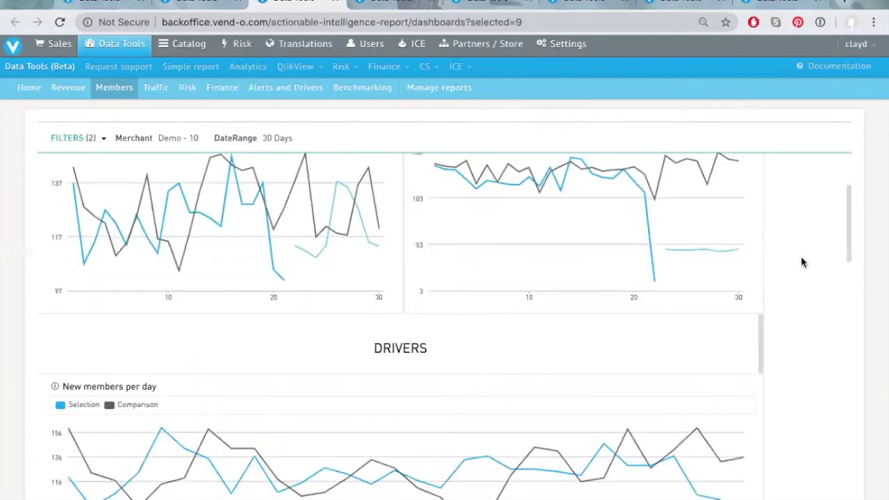
scroll(802, 262, down, 2)
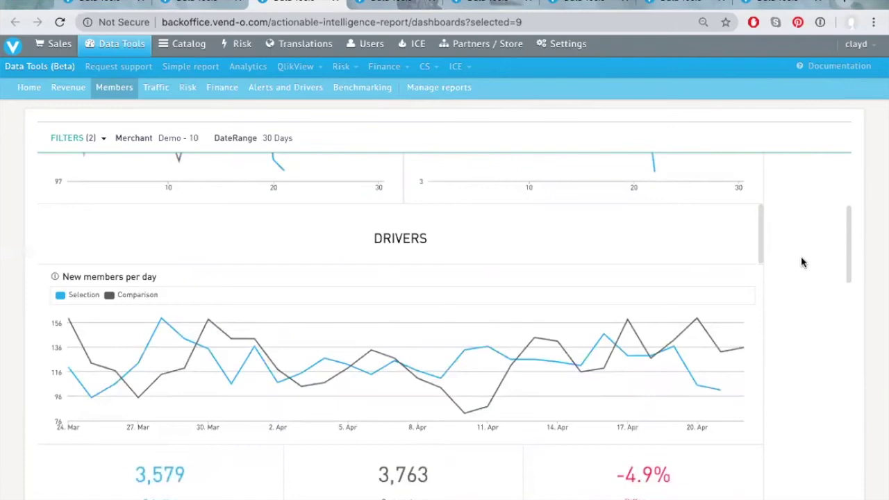
scroll(802, 261, down, 2)
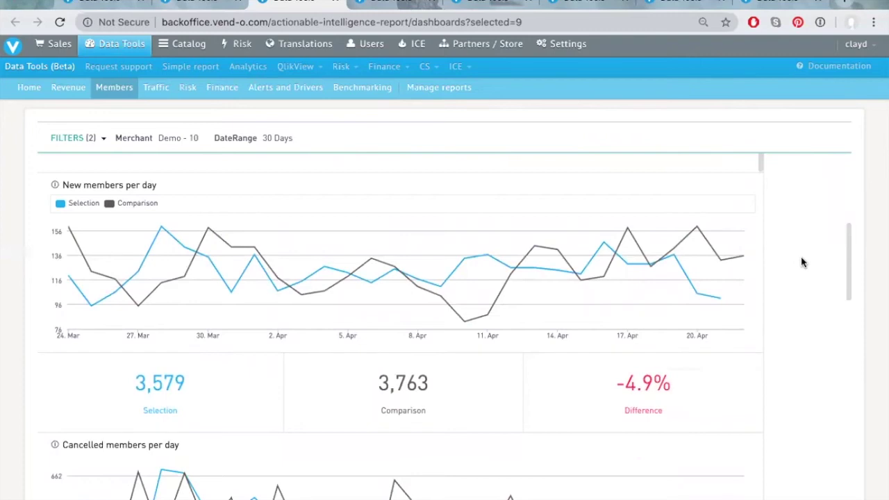
- Review the Cancelled members per day and Active members charts, comparing the selection with the comparison period
scroll(802, 262, down, 2)
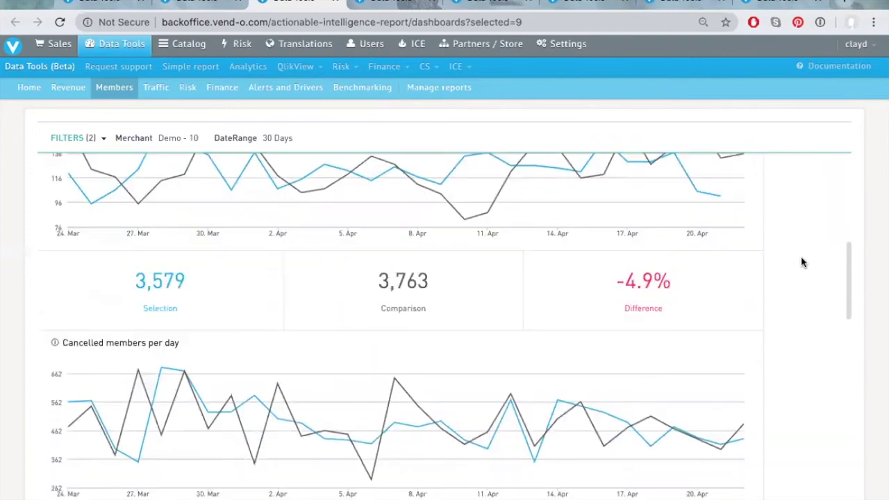
scroll(802, 262, down, 2)
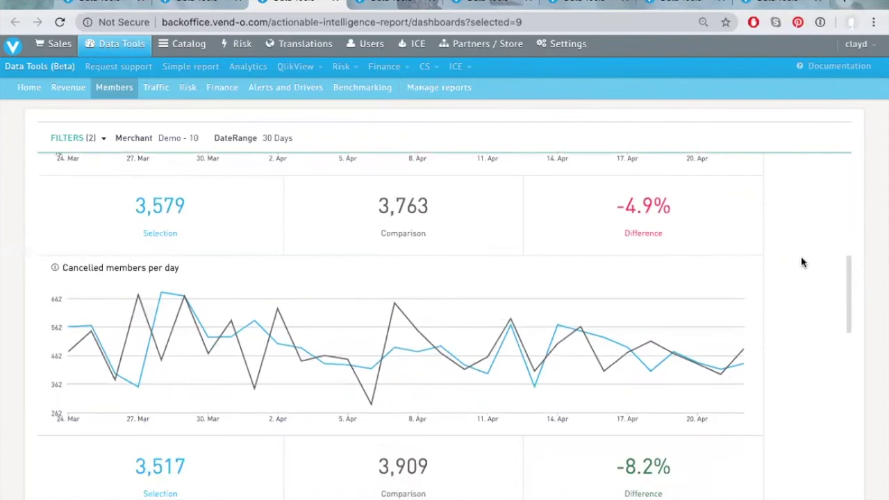
scroll(802, 262, down, 2)
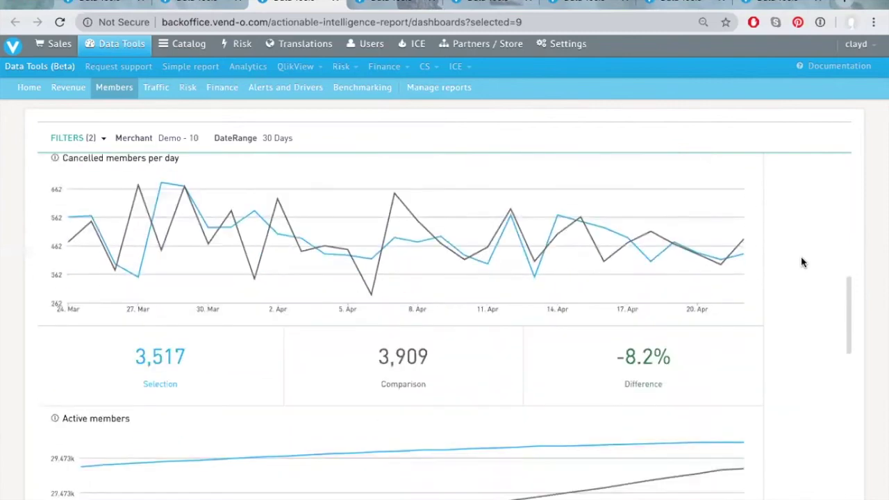
scroll(802, 262, down, 3)
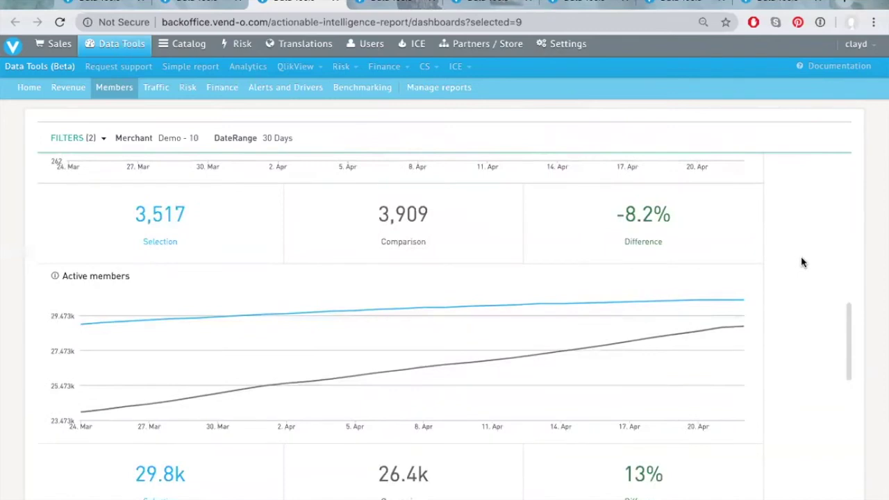
scroll(802, 262, down, 4)
scroll(802, 262, down, 2)
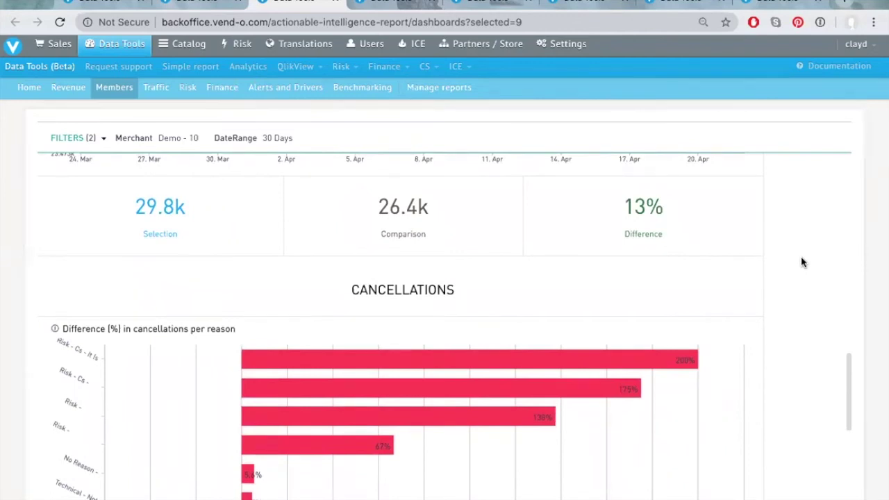
- Review the Difference (%) in cancellations per reason chart in the Cancellations section, checking the reason behind its longest bar
scroll(802, 262, down, 3)
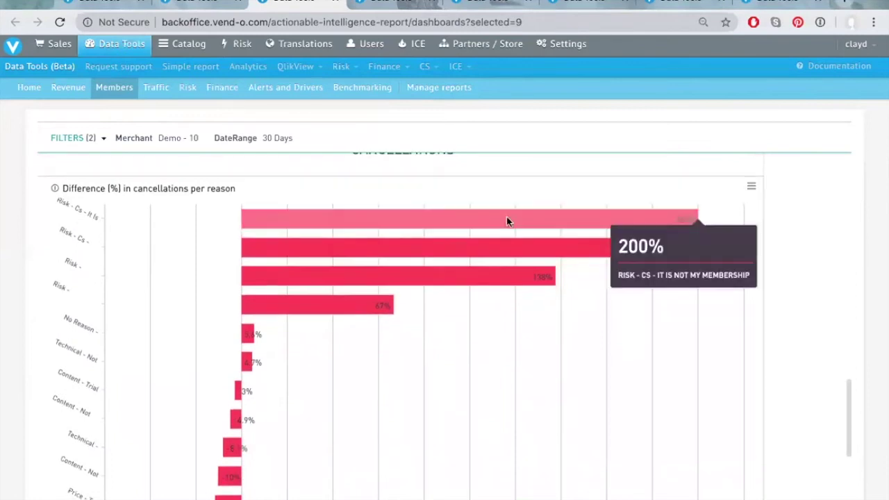
scroll(838, 275, down, 1)
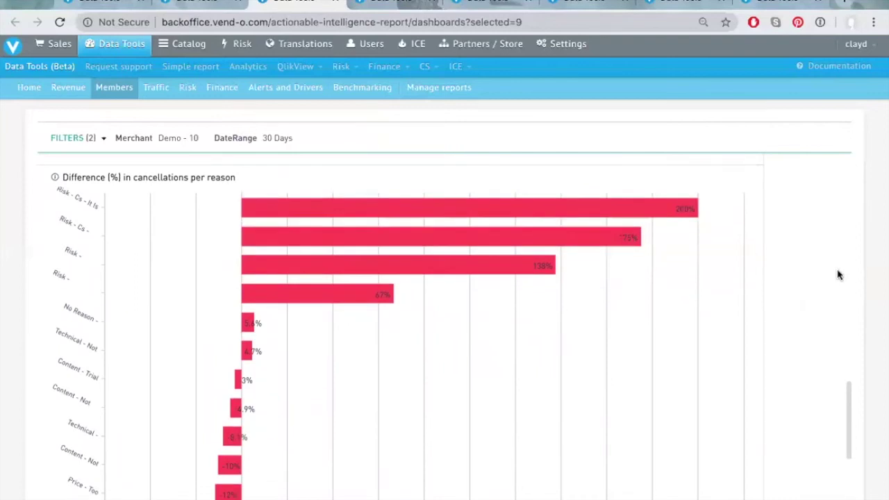
scroll(838, 275, down, 1)
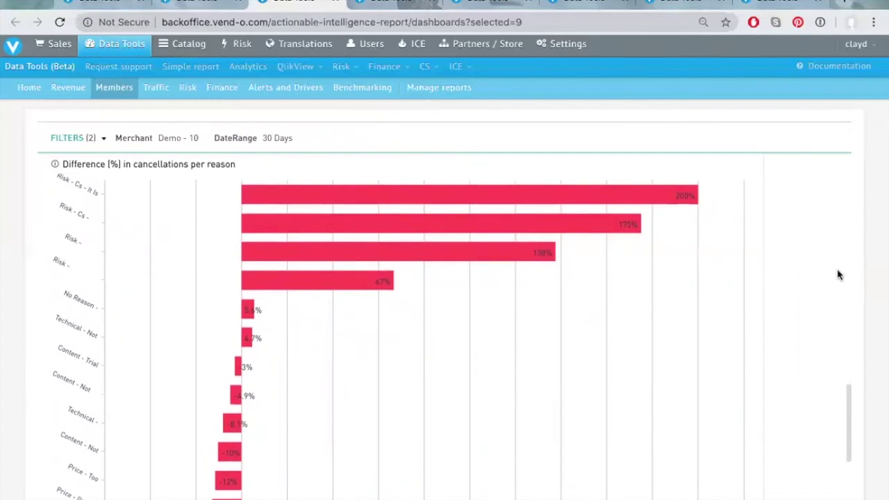
scroll(838, 275, down, 1)
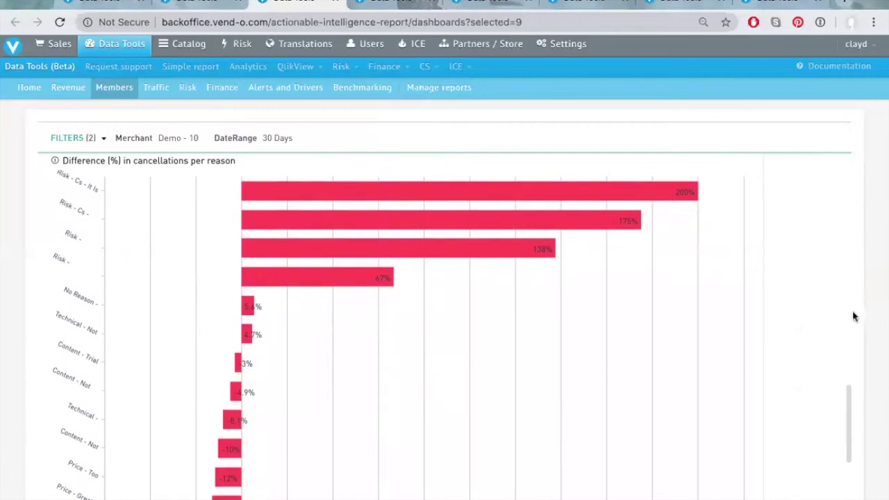
scroll(398, 156, down, 1)
- Inspect the full reason names of the four largest increases in the cancellations per reason chart
mouse_move(397, 156)
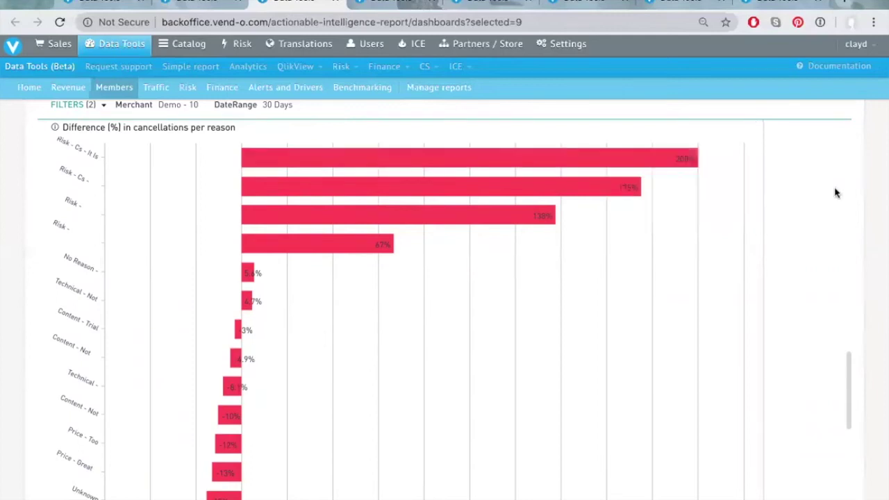
mouse_move(585, 191)
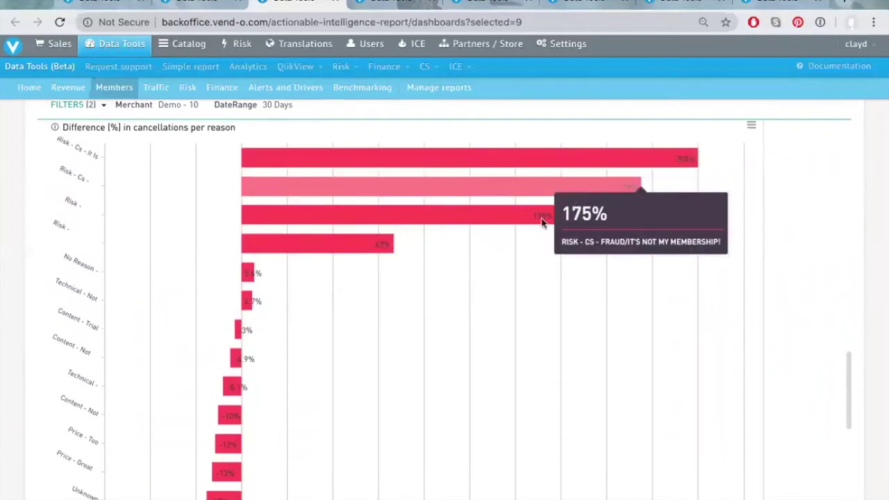
mouse_move(542, 222)
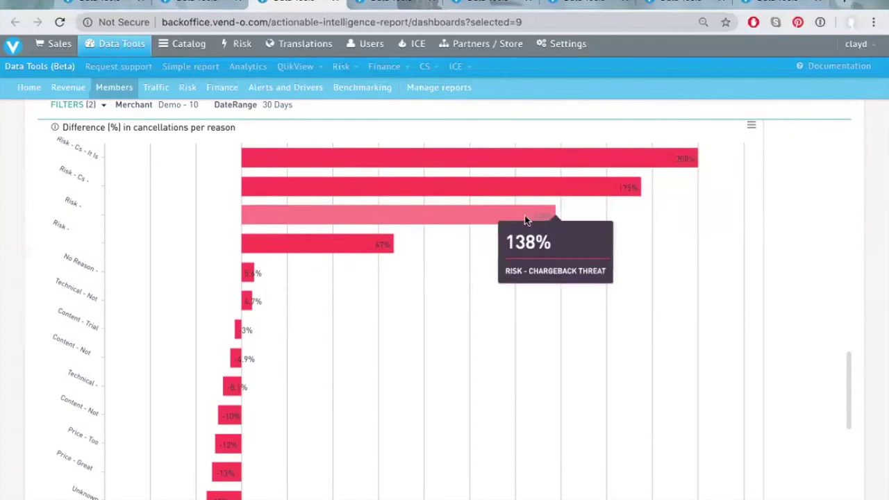
scroll(783, 221, down, 1)
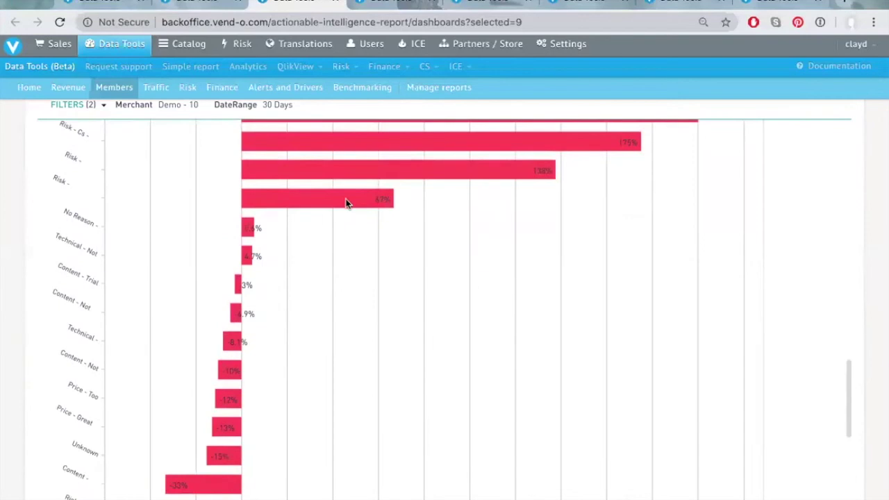
mouse_move(347, 202)
- Inspect the reasons with decreased cancellations, including bank reject, content not matching expectations, and great site but no money
scroll(347, 203, down, 3)
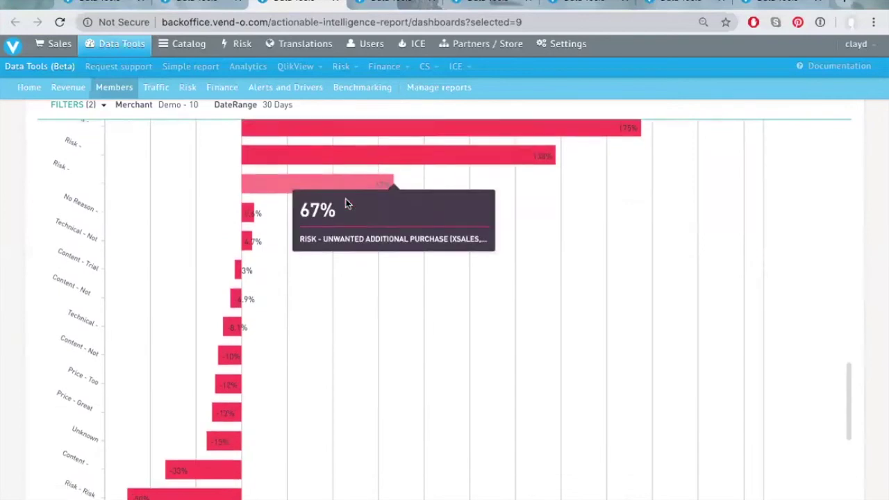
mouse_move(198, 392)
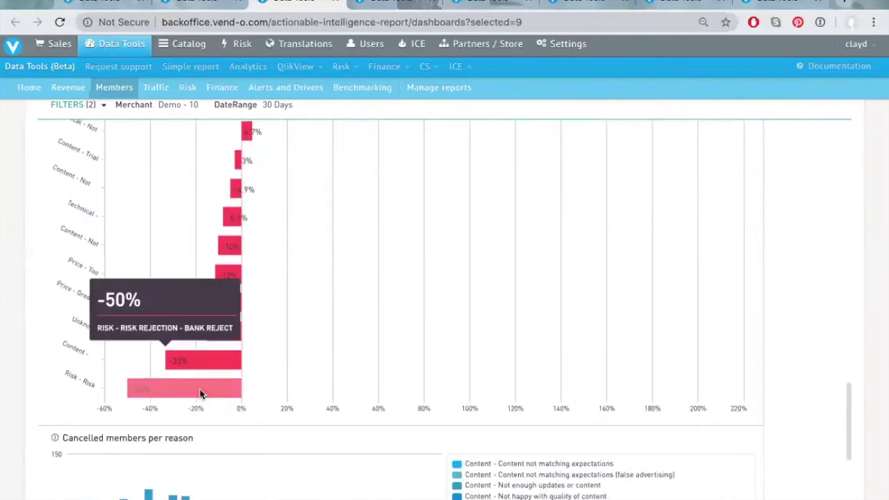
mouse_move(219, 362)
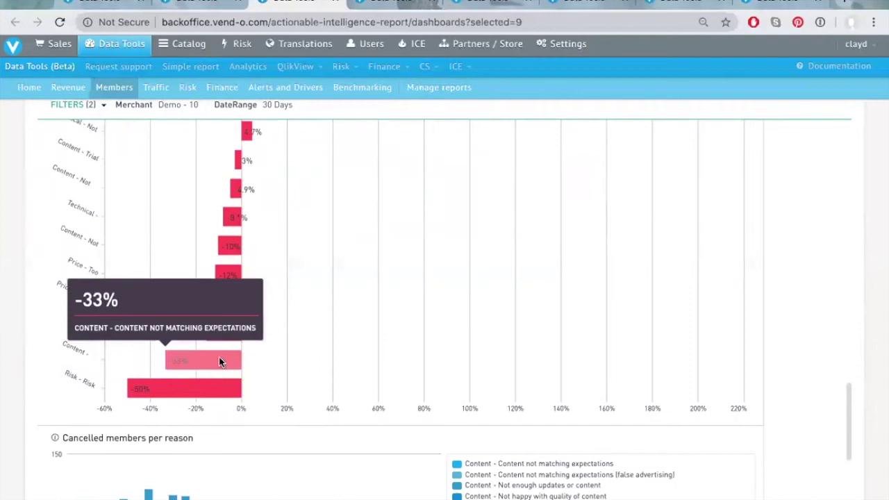
mouse_move(230, 304)
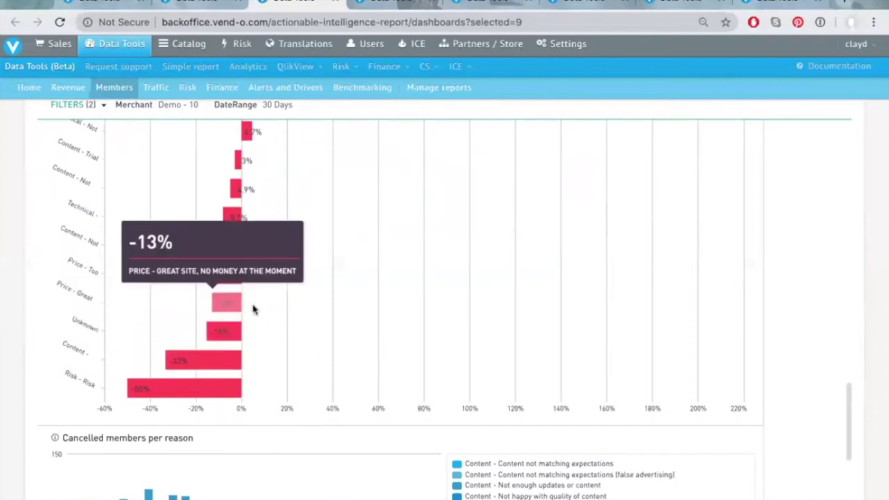
- Examine the Cancelled members per reason chart, comparing its daily stacked bars with the content, price and risk reasons in the legend
scroll(684, 322, down, 3)
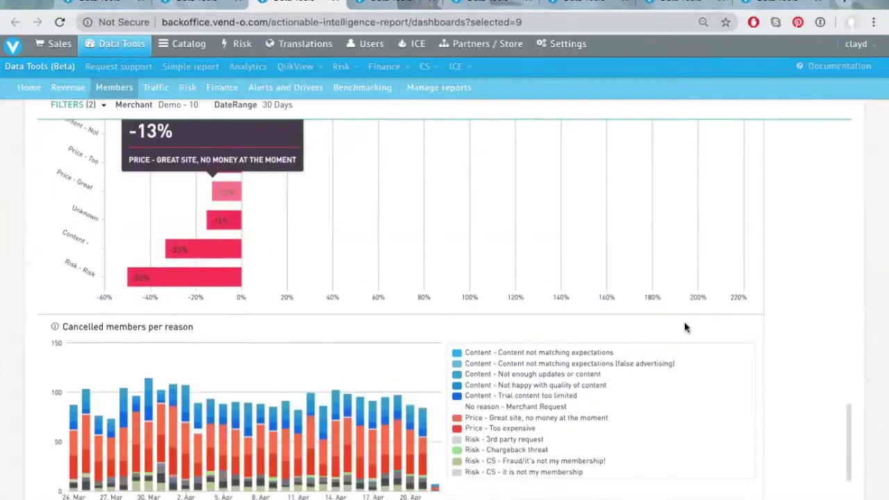
scroll(684, 323, down, 2)
scroll(684, 324, down, 1)
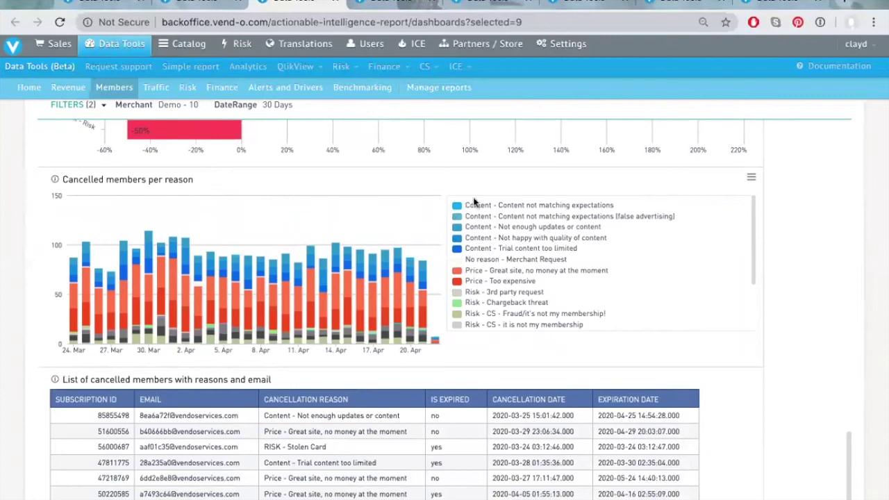
mouse_move(424, 282)
mouse_move(422, 338)
- Review the List of cancelled members with reasons and email against the chart of cancelled members per reason
scroll(802, 299, down, 2)
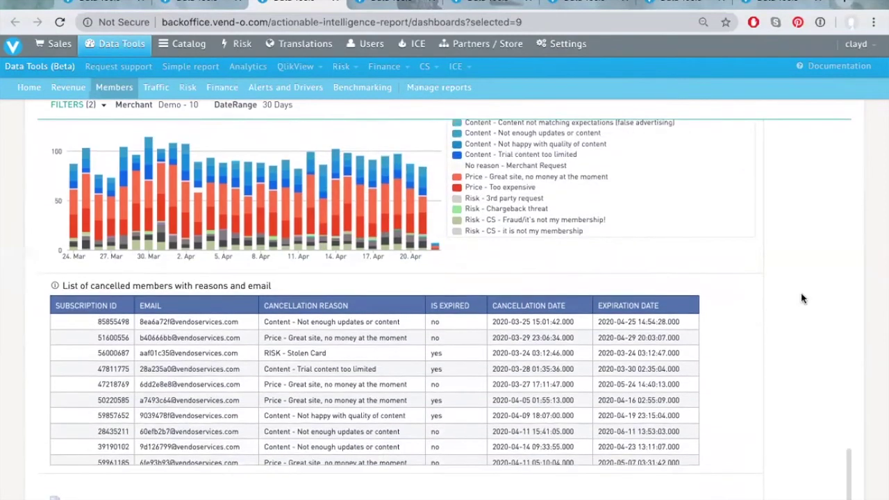
scroll(802, 299, up, 1)
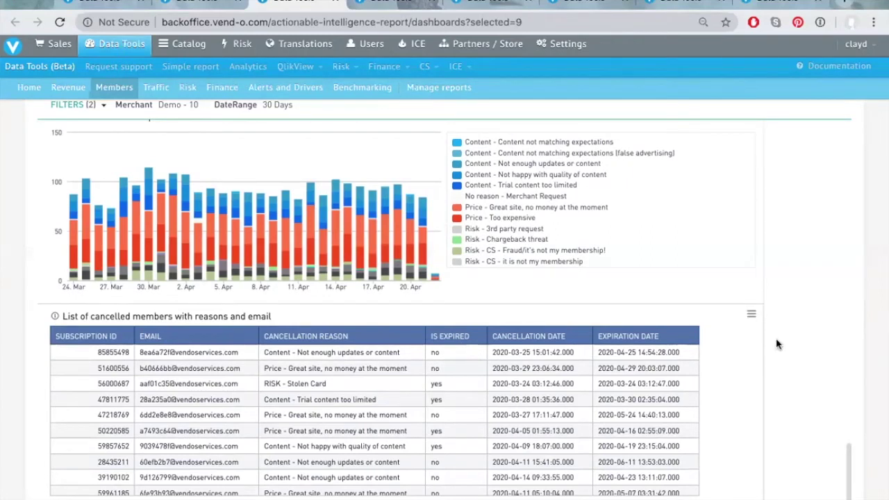
scroll(775, 338, up, 1)
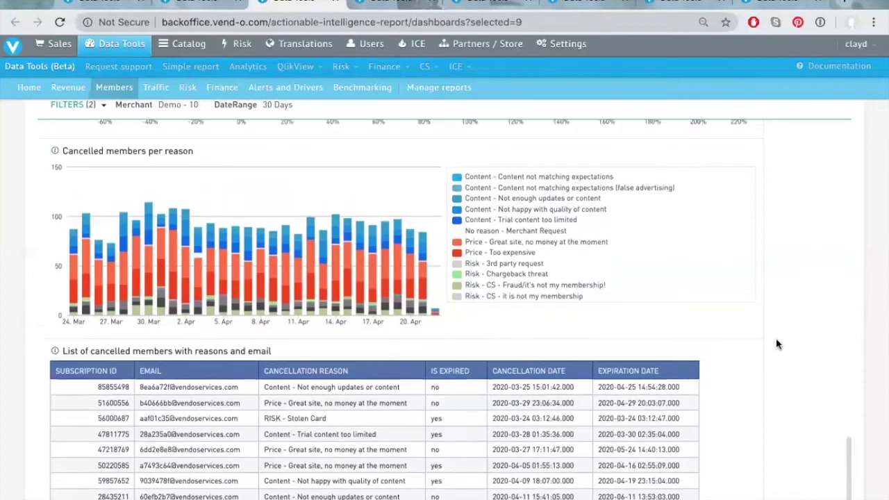
- Switch to the Traffic dashboard and review the month, quarter and year visit forecasts and the Join traffic chart
scroll(776, 338, down, 2)
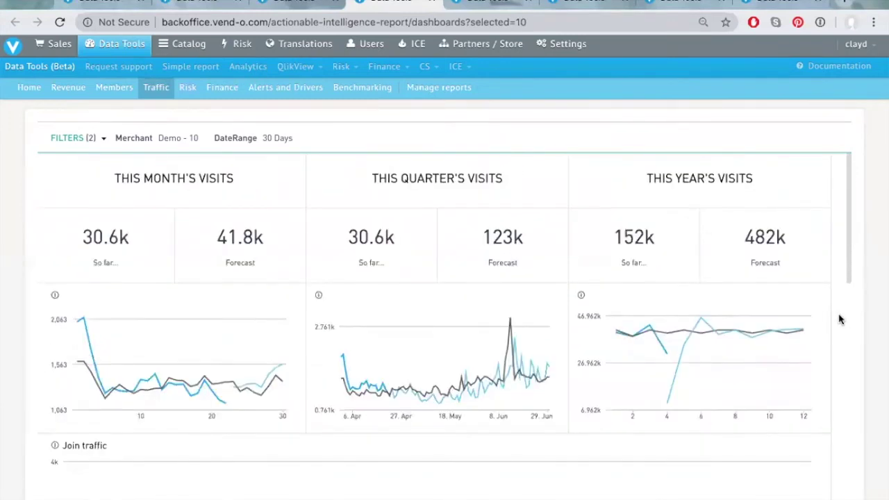
scroll(840, 319, down, 1)
scroll(840, 320, down, 4)
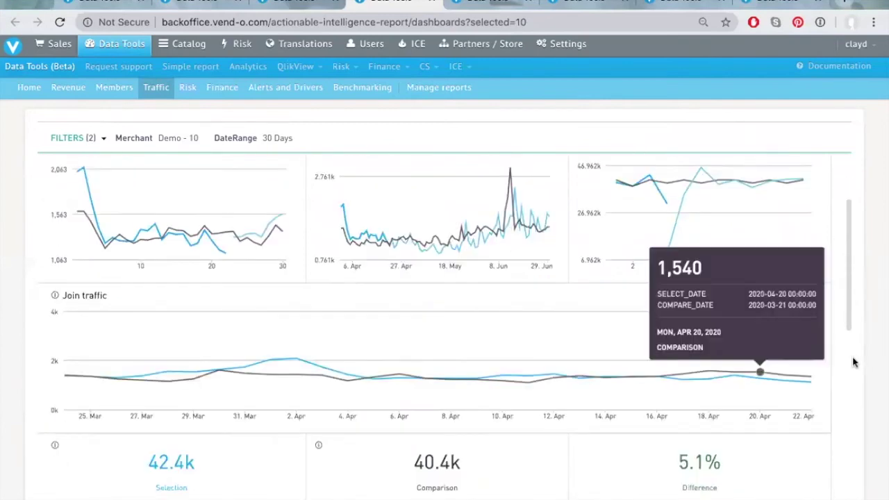
scroll(854, 361, down, 3)
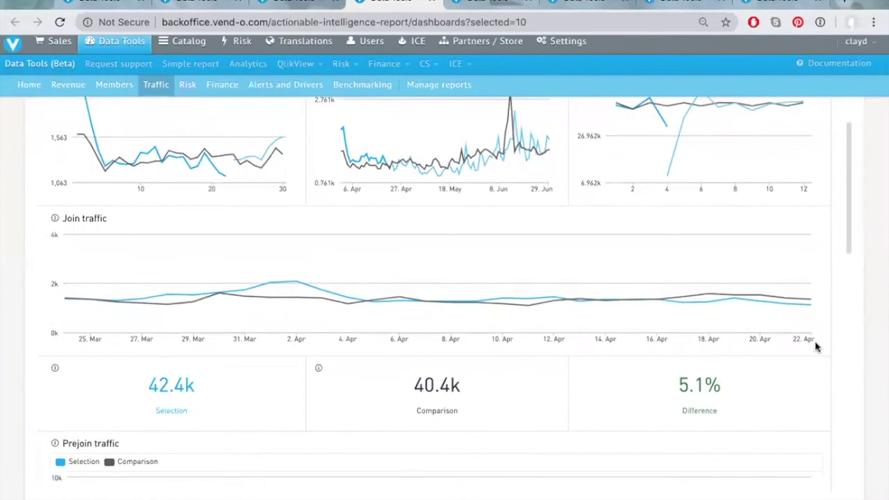
scroll(745, 320, down, 6)
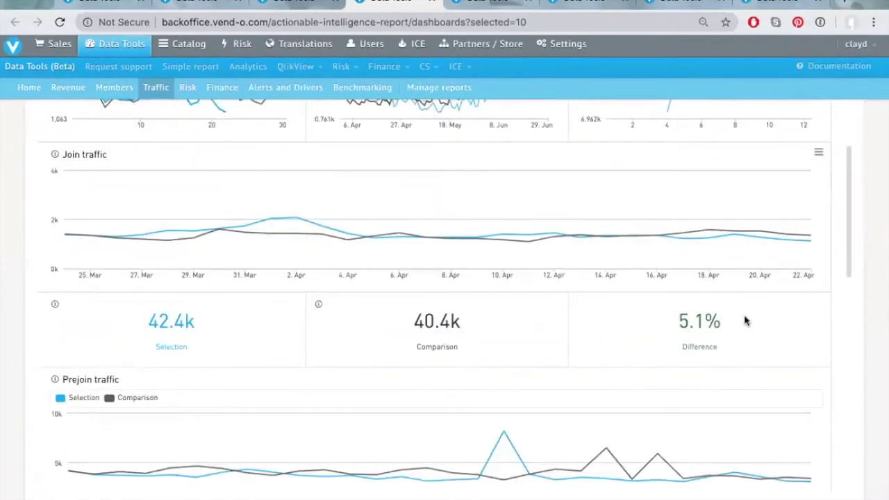
- Review the Prejoin traffic, Click through rate and Conversion Rate charts
scroll(745, 320, down, 2)
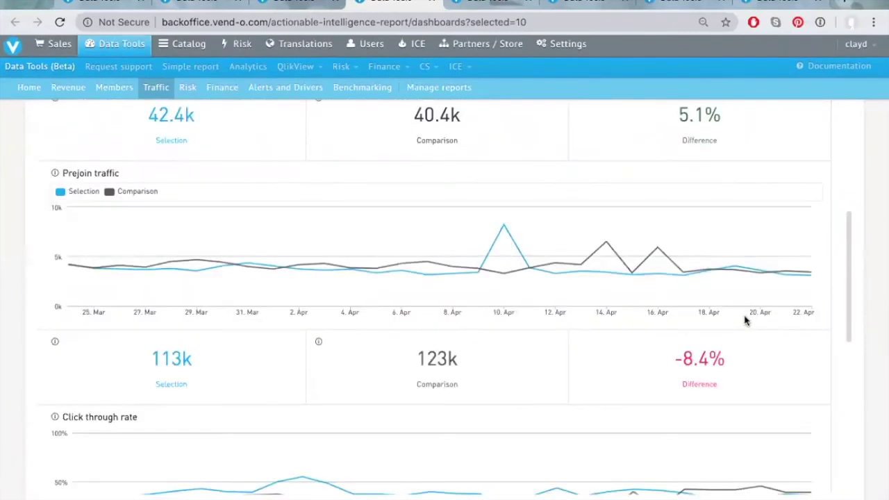
scroll(745, 320, down, 3)
scroll(745, 320, down, 4)
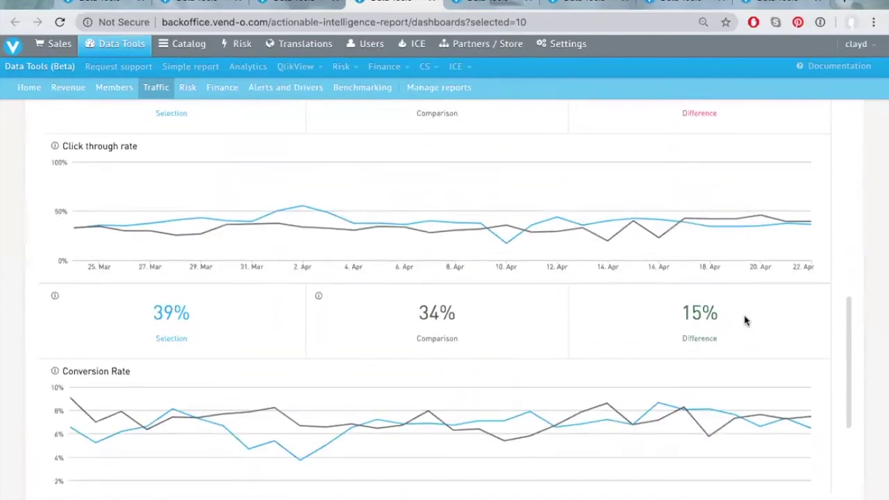
scroll(745, 320, down, 1)
scroll(628, 383, down, 1)
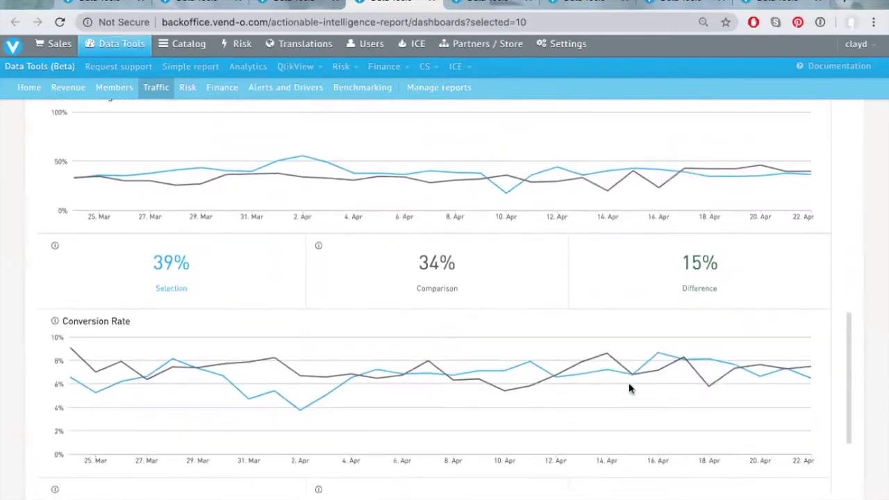
- Switch to the Risk dashboard and review the Visa and Mastercard Chargebacks chart with its count, forecast and ratio figures
key(ctrl+Tab)
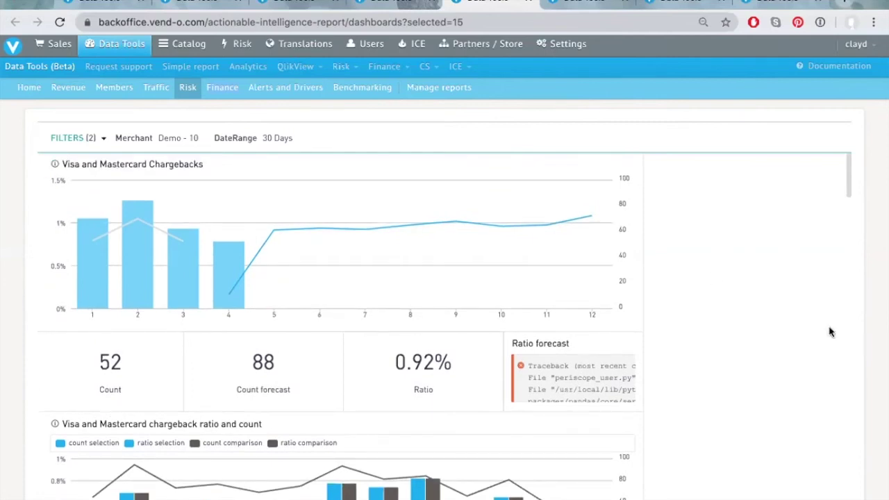
scroll(829, 332, down, 1)
scroll(830, 332, down, 2)
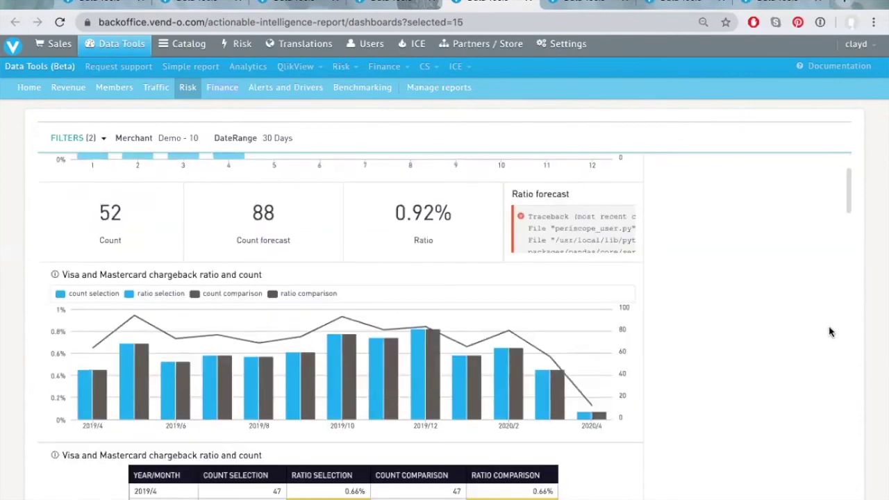
- Compare the Visa and Mastercard chargeback ratio and count chart with the monthly table, checking the highlighted months
scroll(830, 332, down, 2)
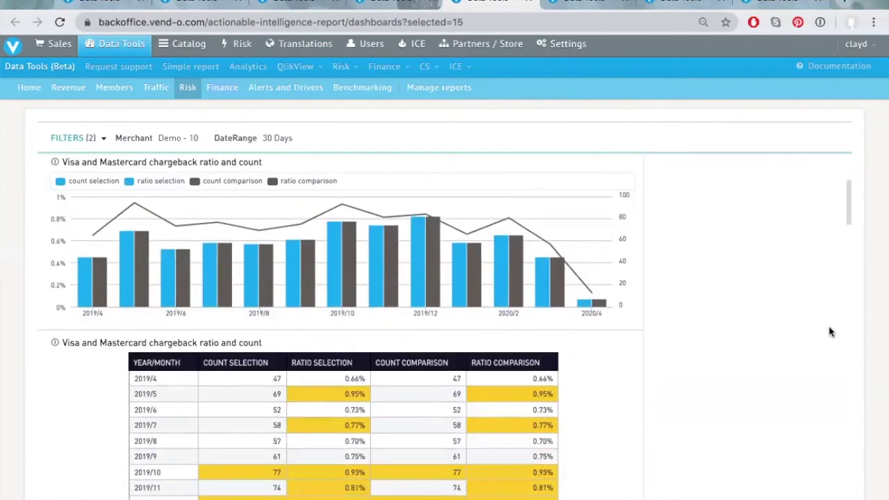
scroll(830, 332, down, 1)
scroll(829, 332, up, 1)
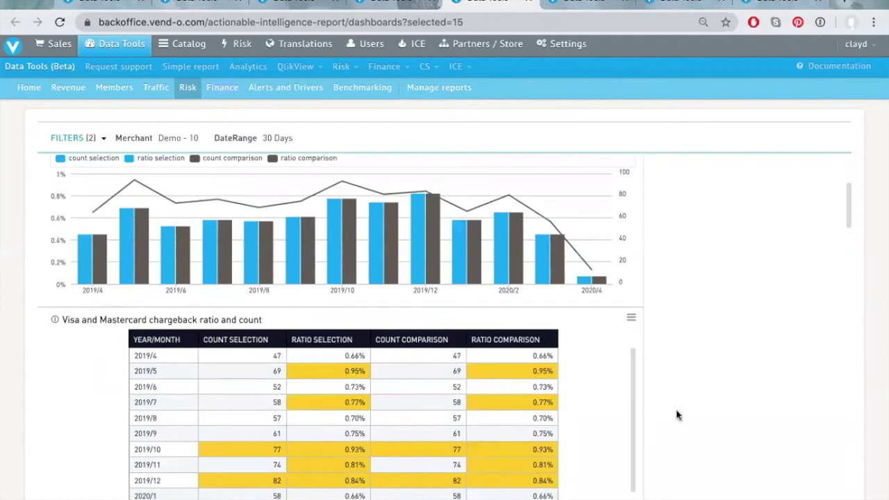
scroll(701, 391, up, 1)
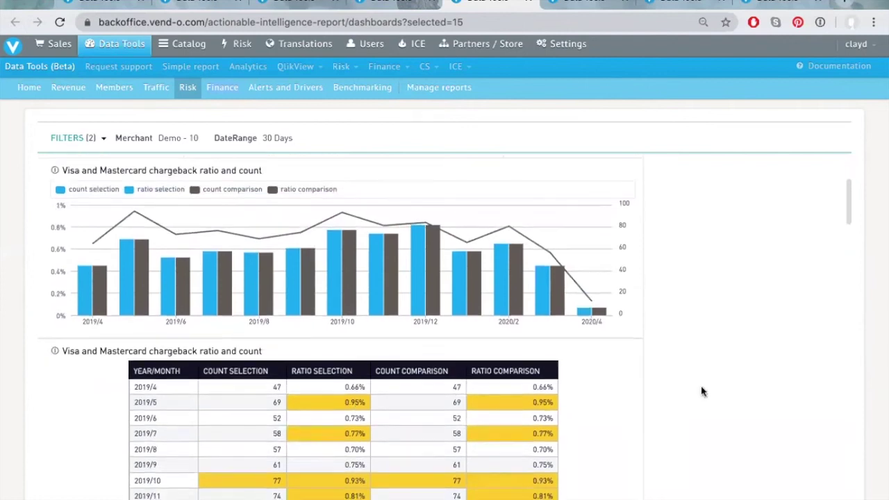
scroll(701, 392, down, 4)
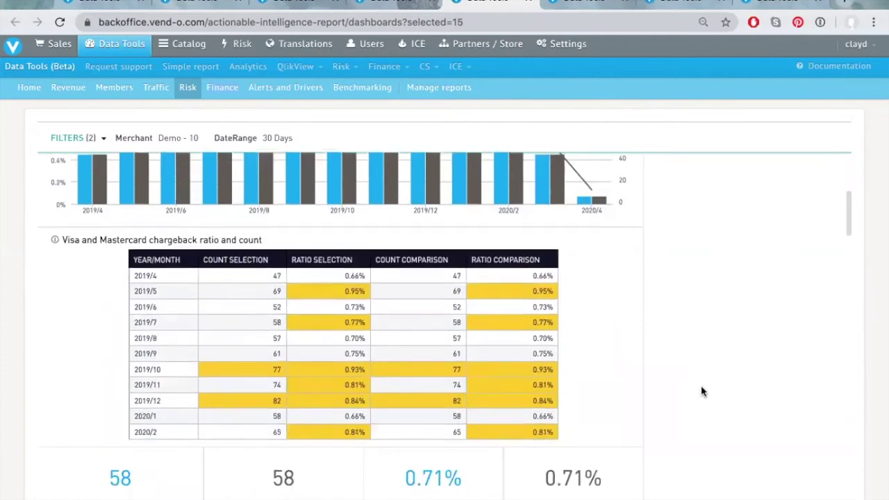
- Review the Visa Chargebacks chart with its count and ratio forecasts and the monthly Visa chargeback ratio and count table
scroll(701, 392, down, 2)
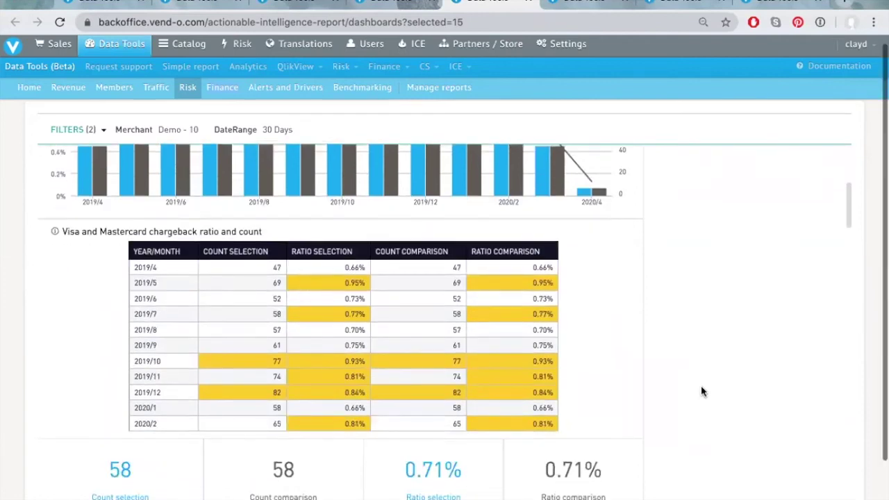
scroll(700, 392, down, 3)
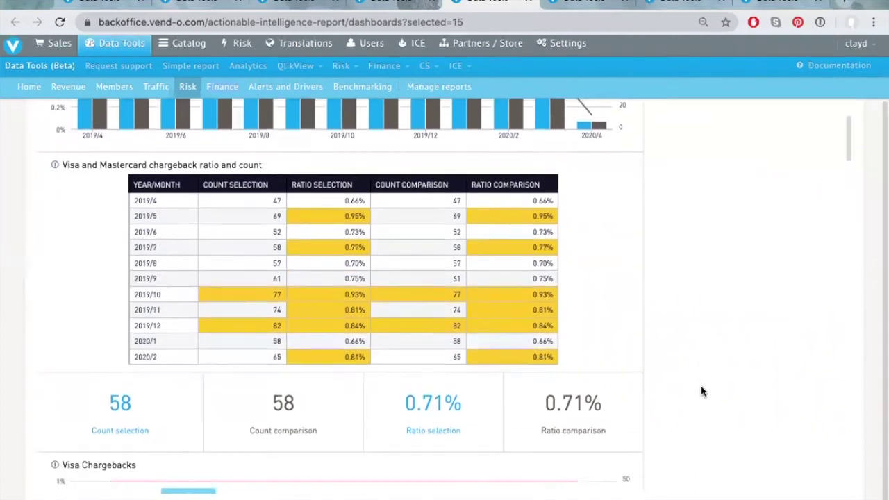
scroll(701, 392, down, 5)
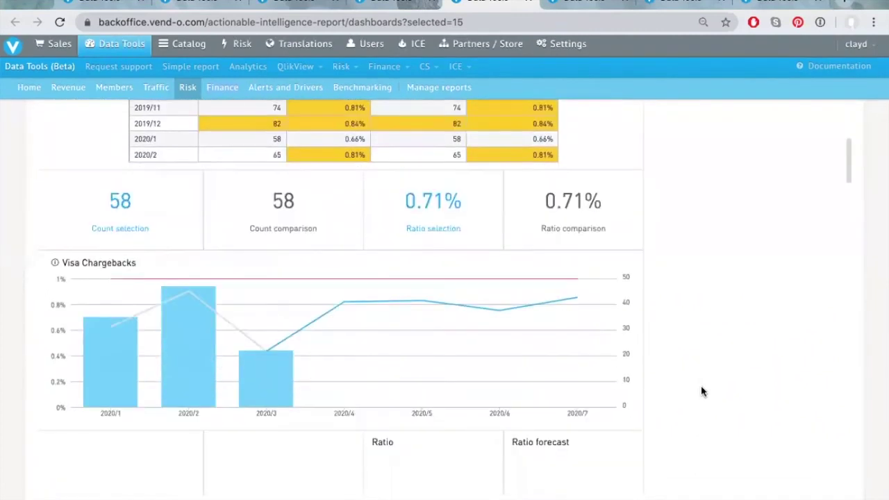
scroll(358, 181, down, 3)
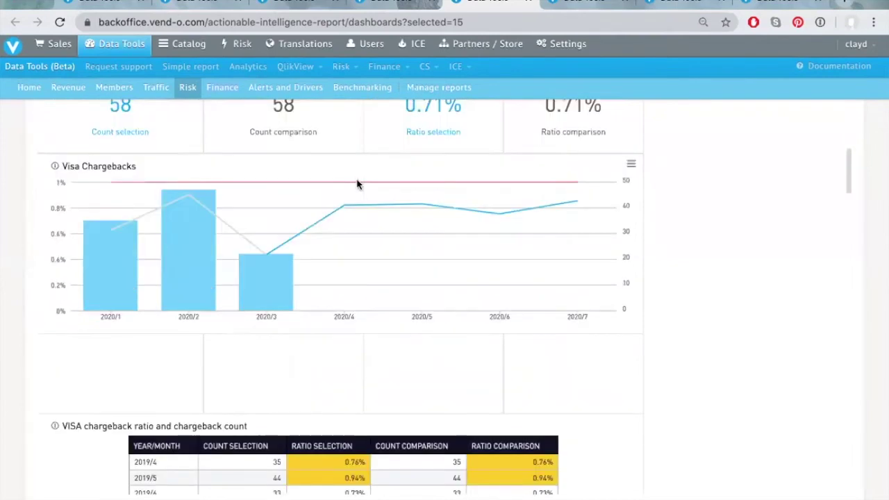
mouse_move(325, 185)
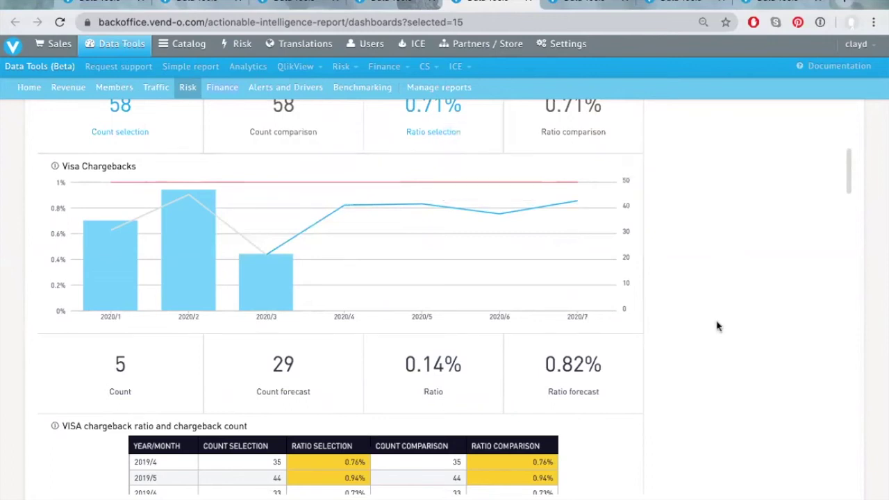
scroll(717, 326, down, 1)
scroll(717, 326, down, 3)
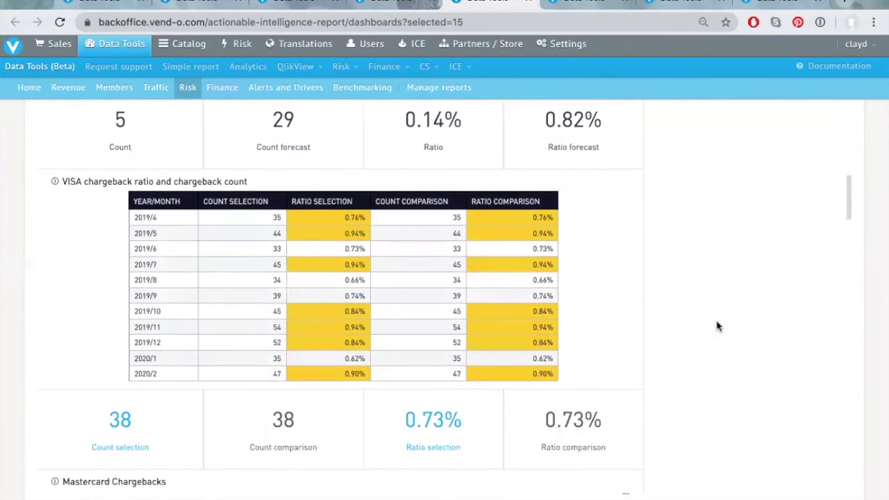
- Review the Mastercard Chargebacks chart with its forecasts and the monthly Mastercard chargeback ratio and count table
scroll(717, 326, down, 3)
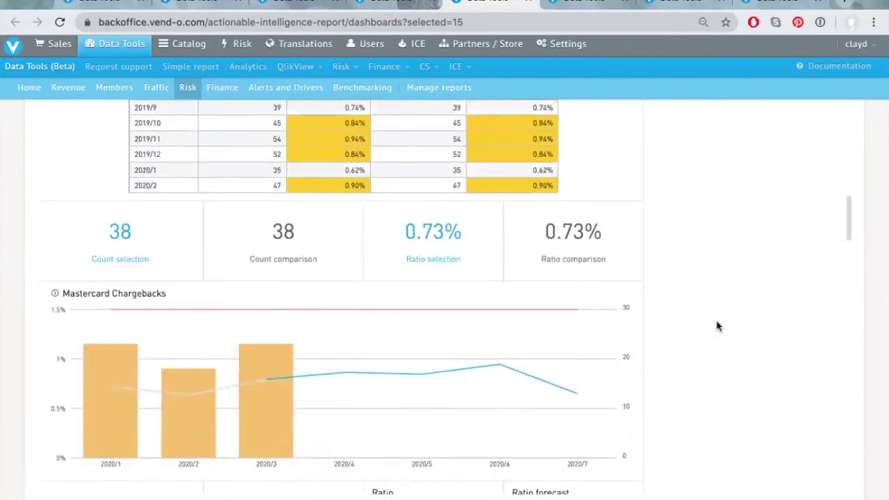
scroll(717, 326, down, 2)
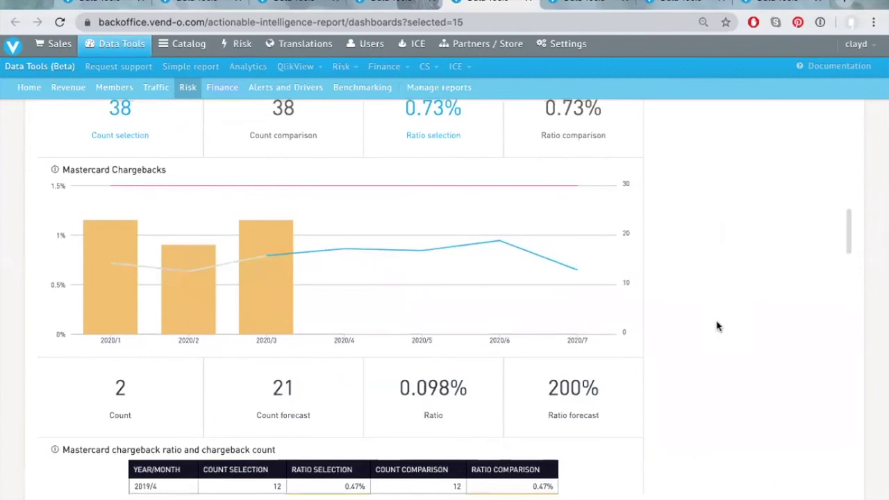
scroll(718, 326, down, 1)
scroll(718, 326, down, 4)
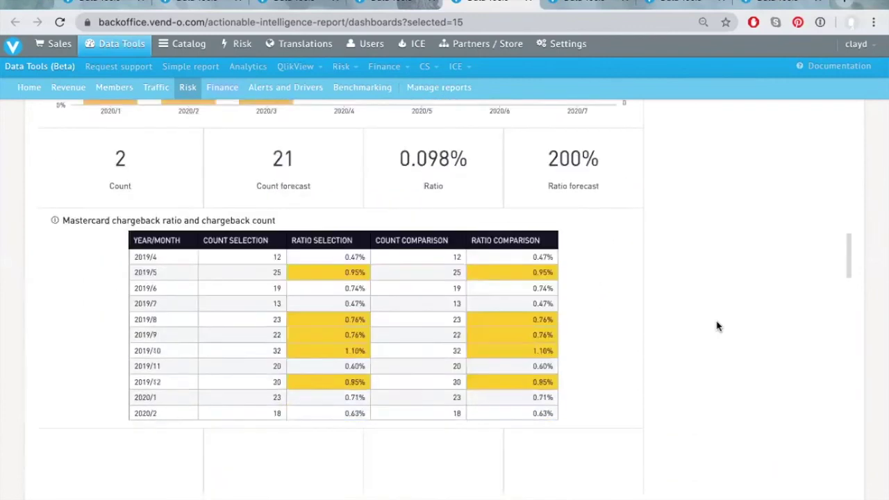
- Examine the Visa Refunds chart, including the 2019/12 bar and the forecast line, and the monthly Visa refunds ratio and count table
scroll(718, 326, down, 2)
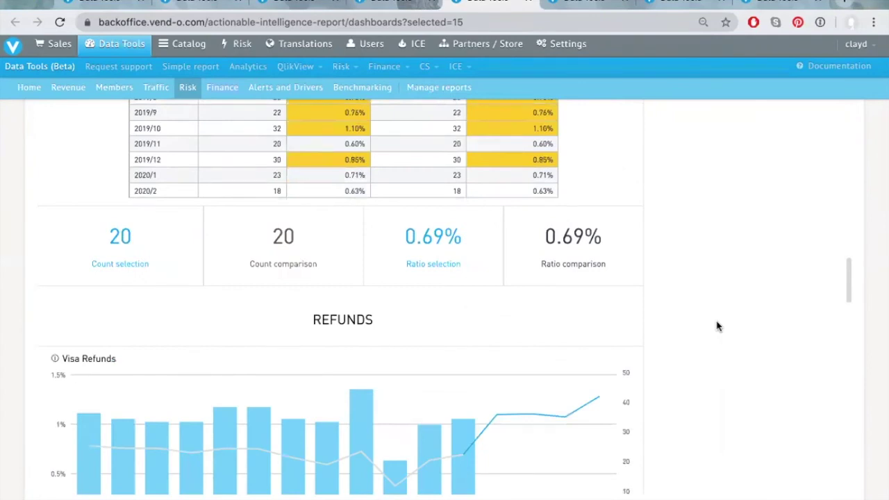
scroll(718, 326, down, 2)
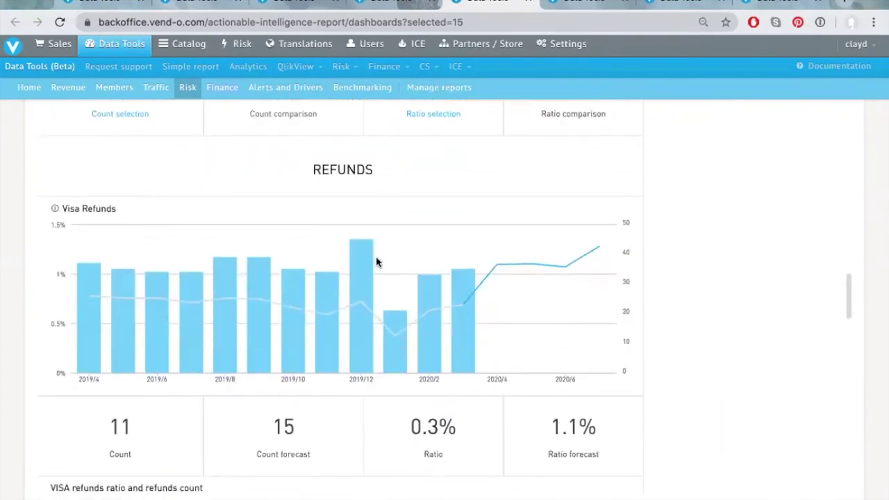
mouse_move(363, 268)
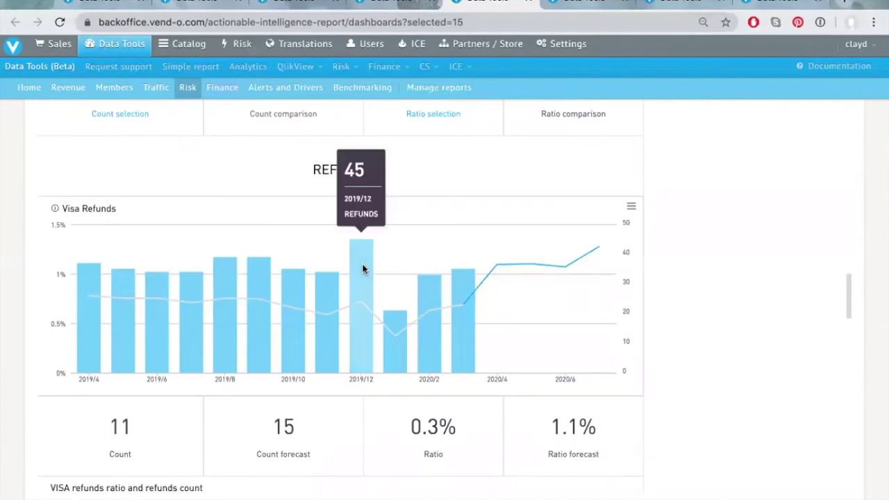
mouse_move(490, 277)
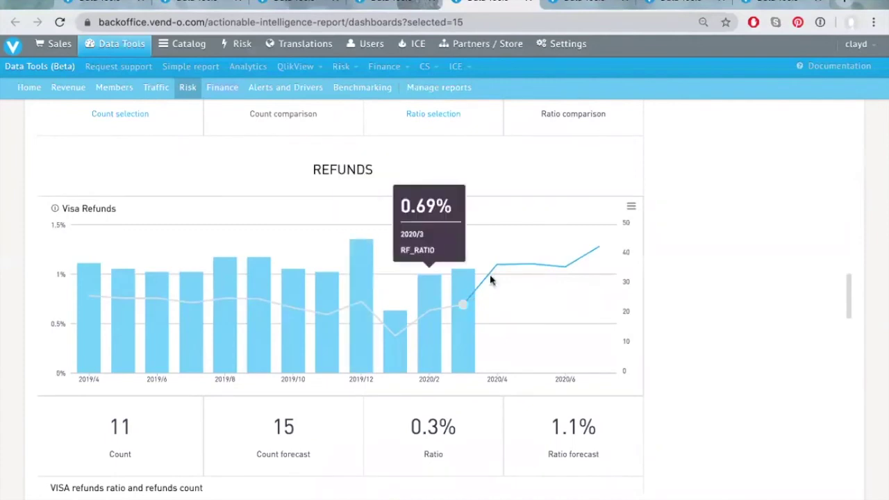
mouse_move(552, 269)
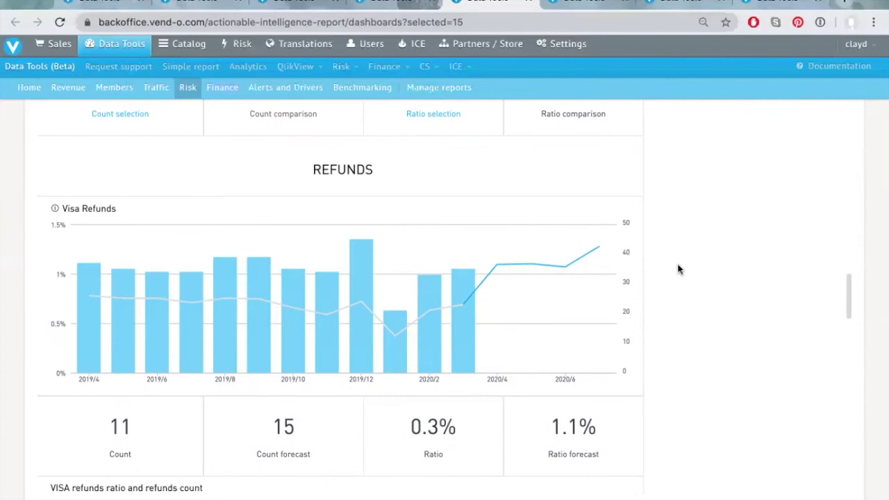
scroll(679, 269, down, 3)
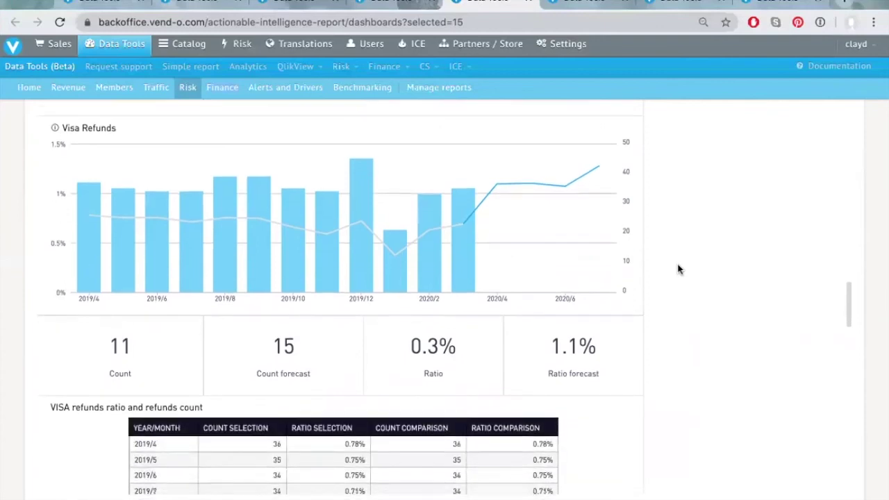
scroll(679, 269, down, 1)
scroll(679, 269, down, 2)
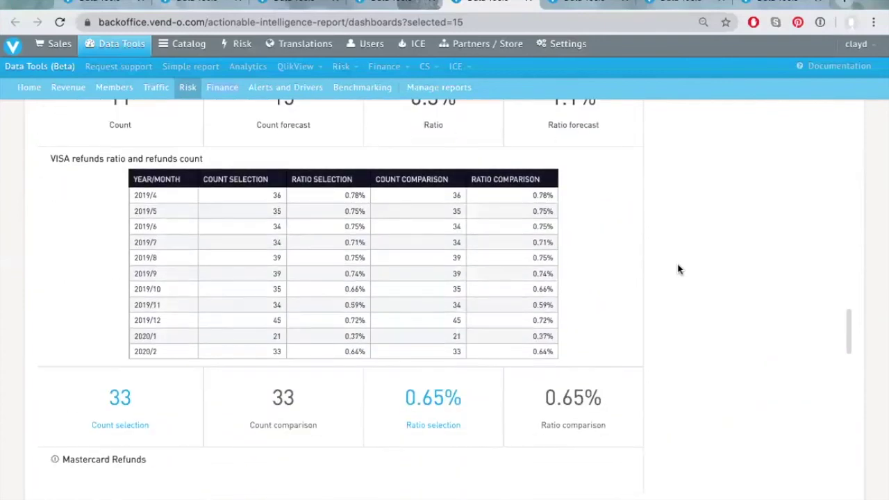
- Review the Mastercard Refunds chart with its forecasts and the monthly Mastercard refunds ratio and count table
scroll(679, 270, down, 2)
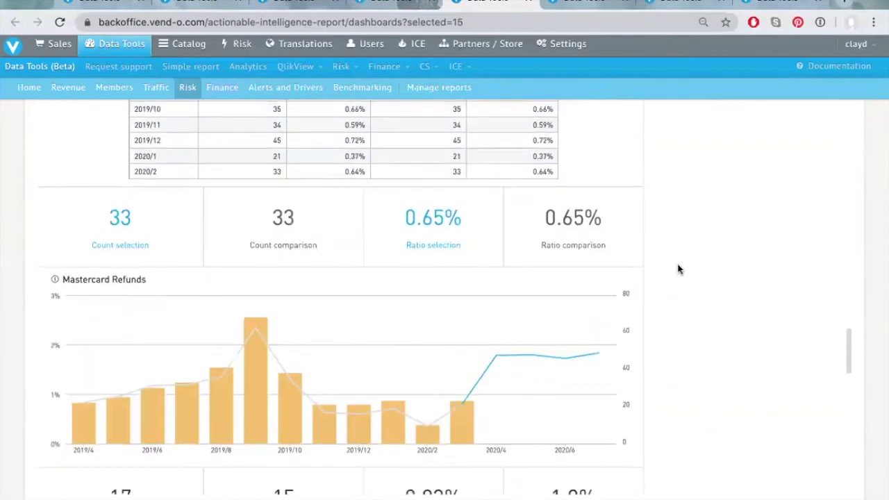
scroll(679, 270, down, 2)
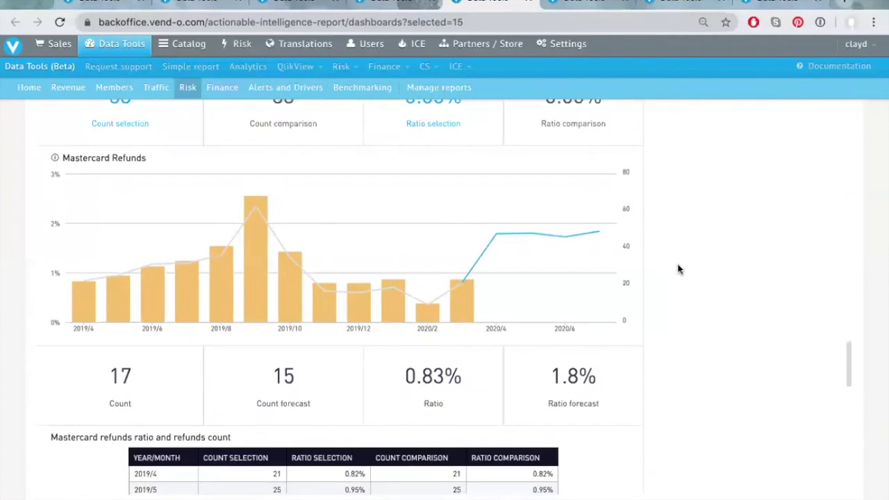
scroll(679, 269, down, 3)
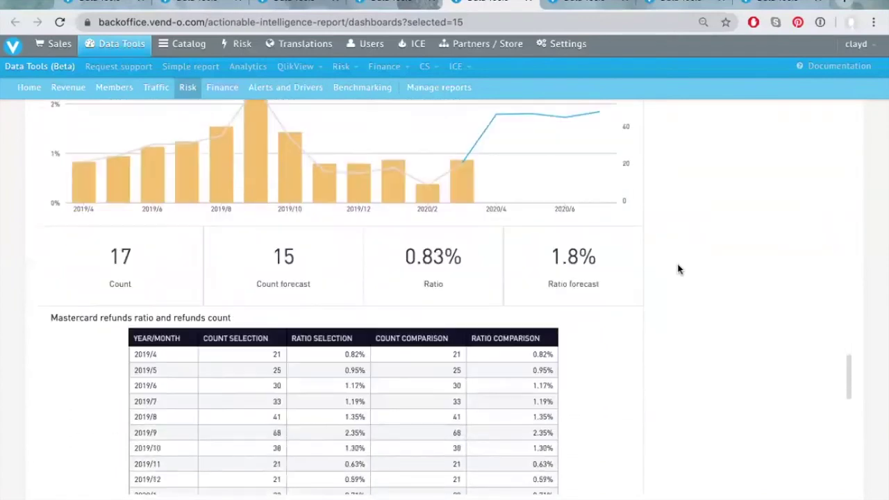
scroll(679, 270, down, 3)
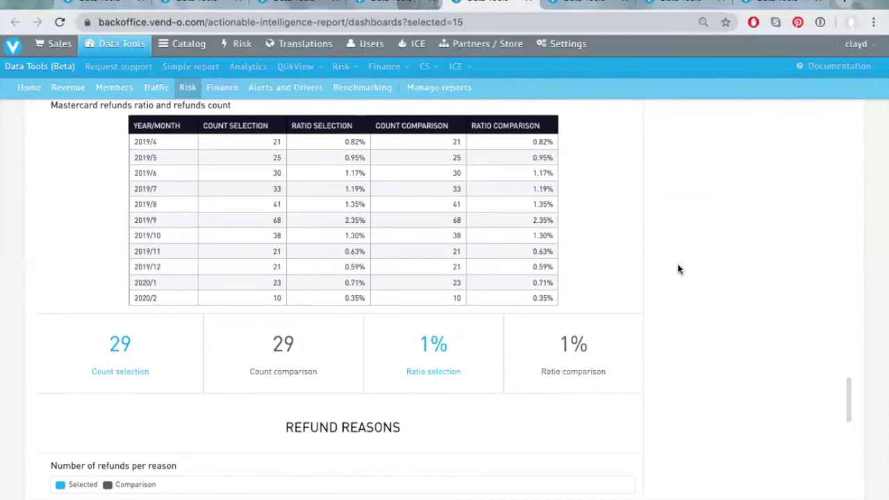
- Compare the selected and comparison bars in the Number of refunds per reason chart under Refund Reasons
scroll(679, 269, down, 3)
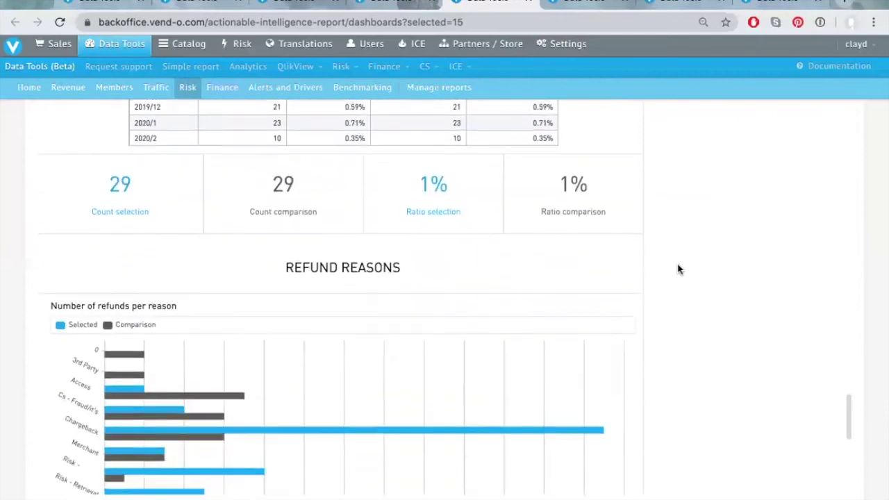
scroll(679, 269, down, 2)
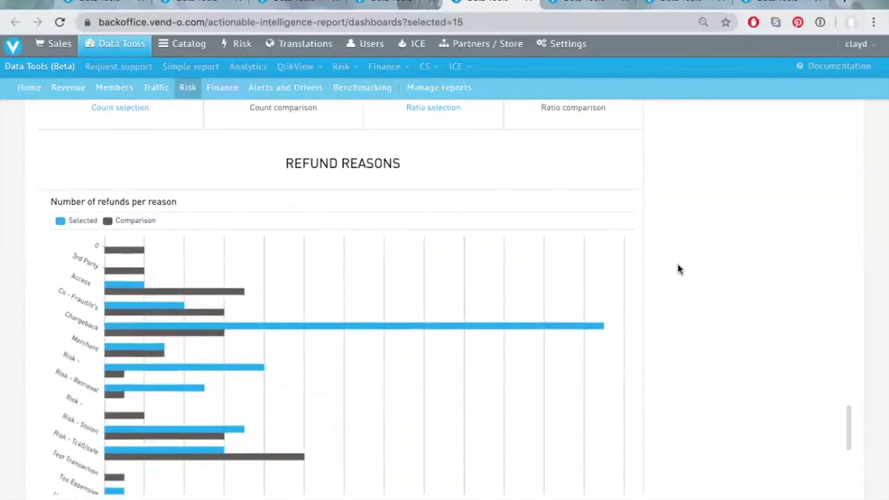
scroll(680, 269, down, 1)
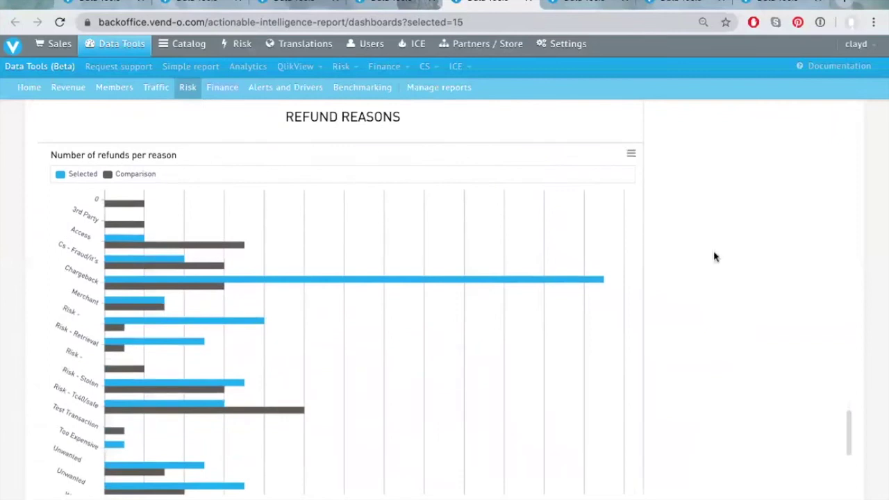
scroll(742, 264, down, 1)
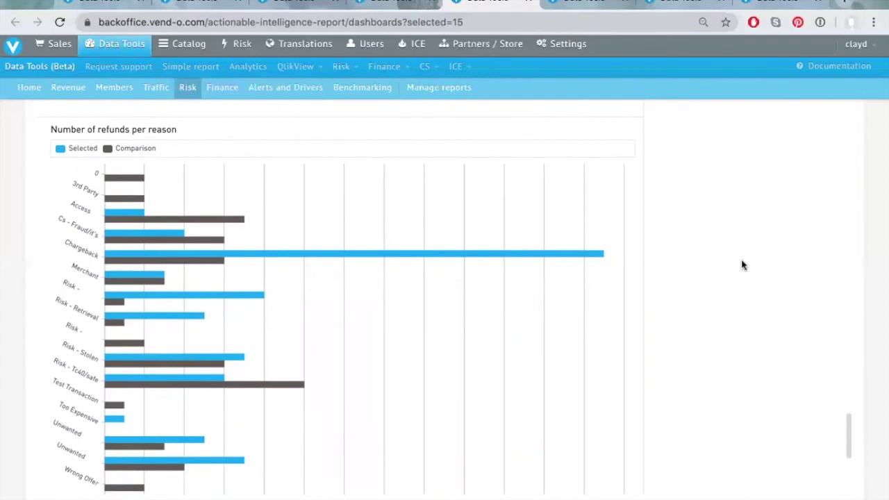
scroll(745, 278, down, 1)
scroll(747, 278, down, 4)
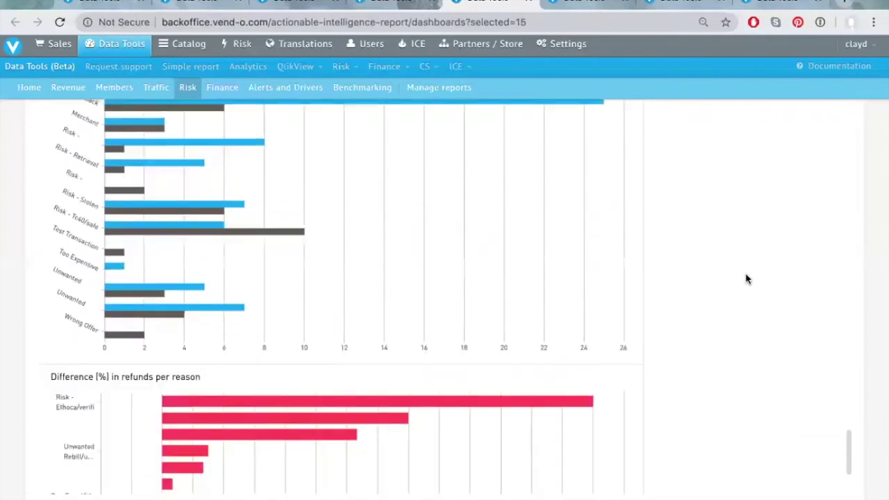
- Inspect the Difference (%) in refunds per reason chart, checking the Risk - Ethoca/Verifi and Risk - Retrieval bars
scroll(746, 279, down, 4)
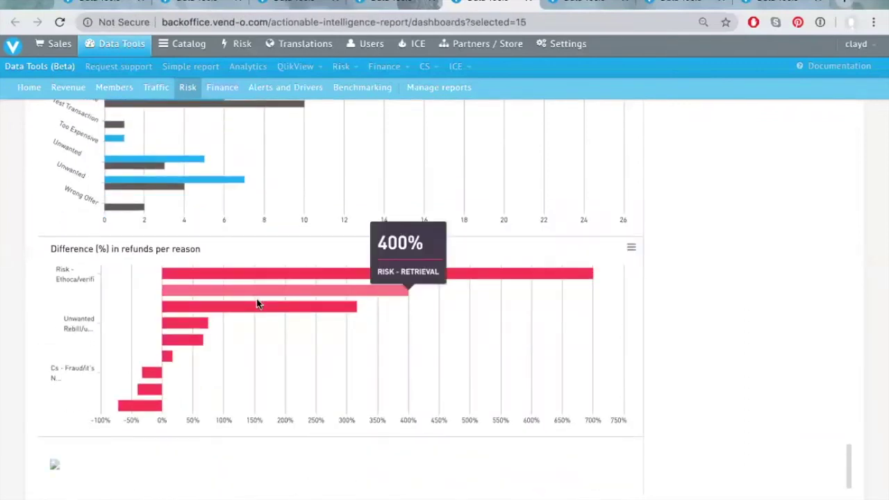
mouse_move(240, 321)
mouse_move(293, 272)
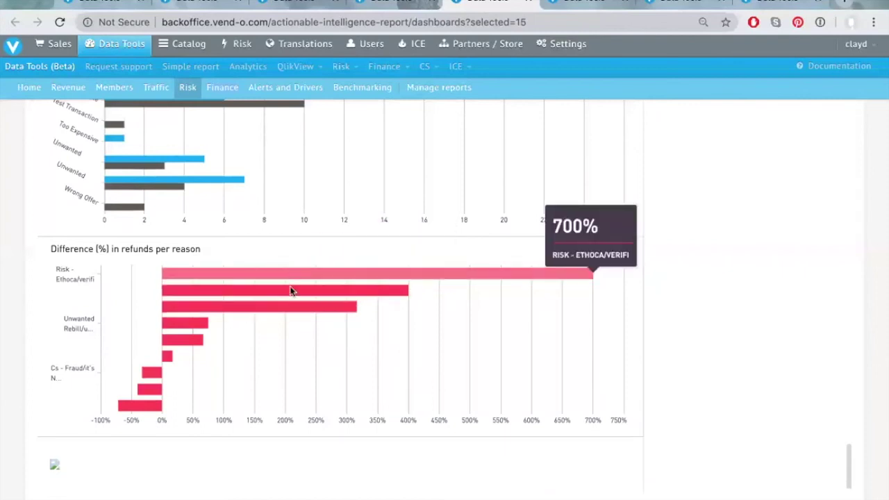
mouse_move(290, 294)
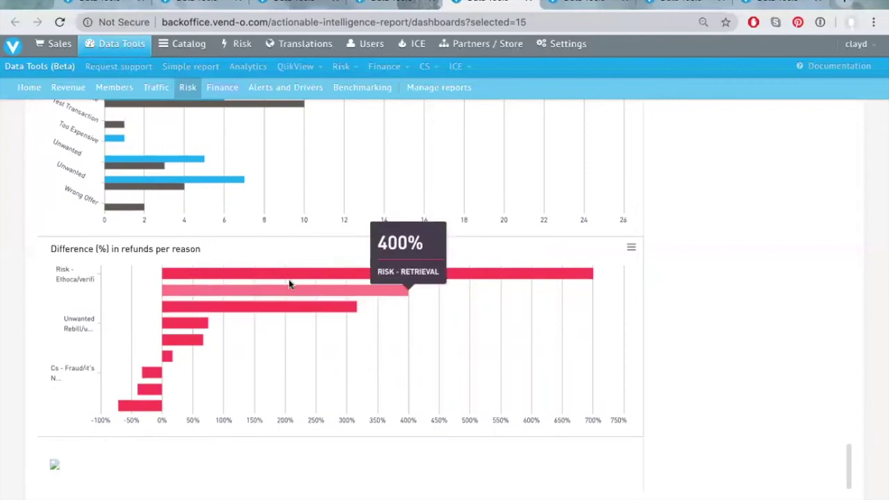
scroll(790, 301, down, 1)
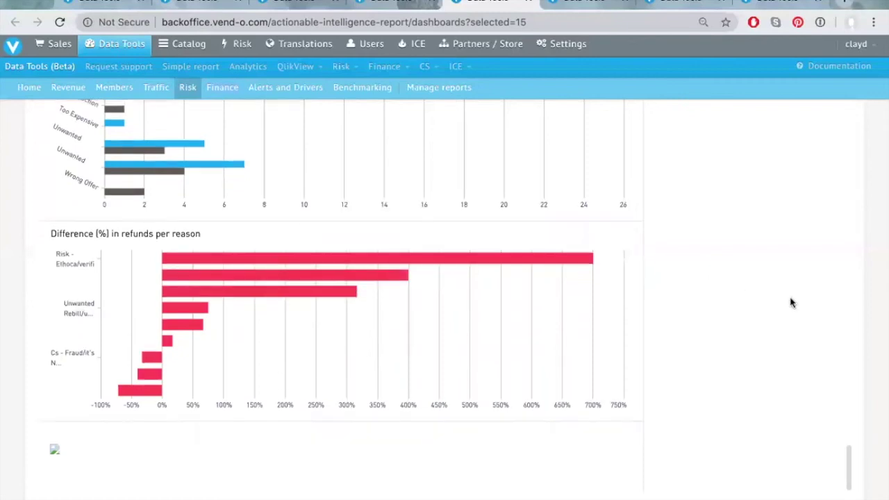
- Switch to the Finance dashboard and review the VAT report's tables per country and per product
scroll(792, 302, up, 2)
scroll(791, 303, up, 10)
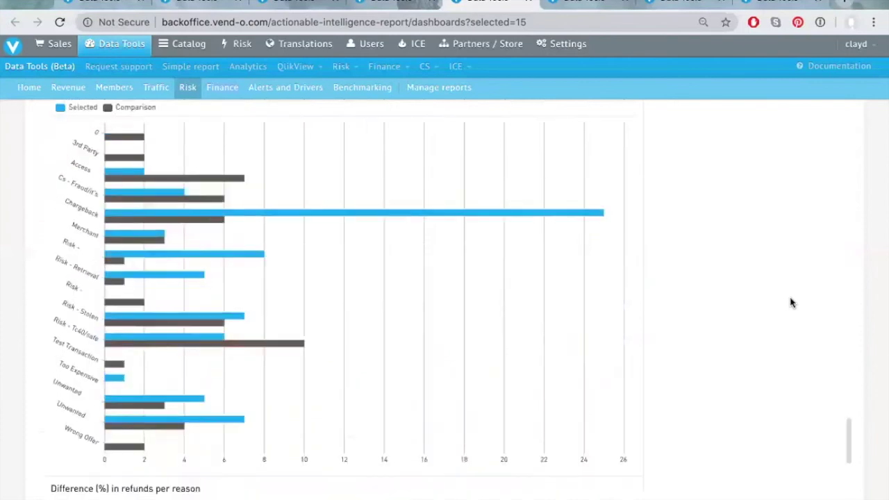
scroll(791, 302, up, 10)
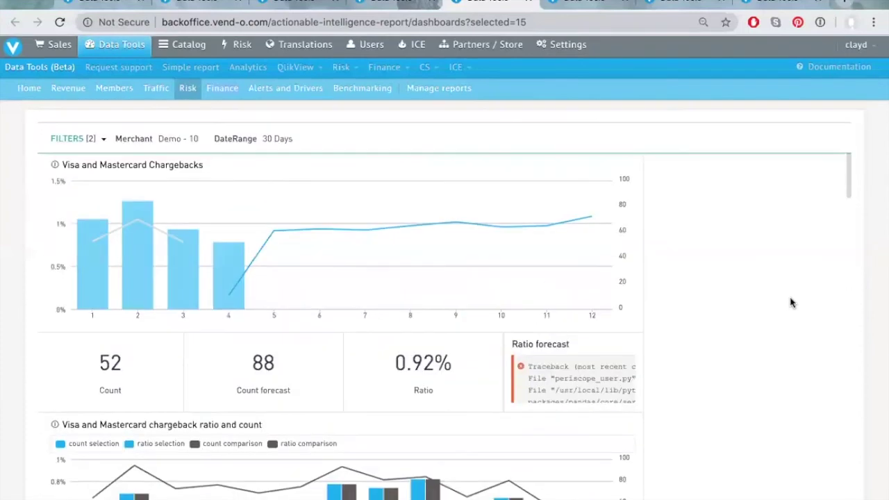
click(587, 4)
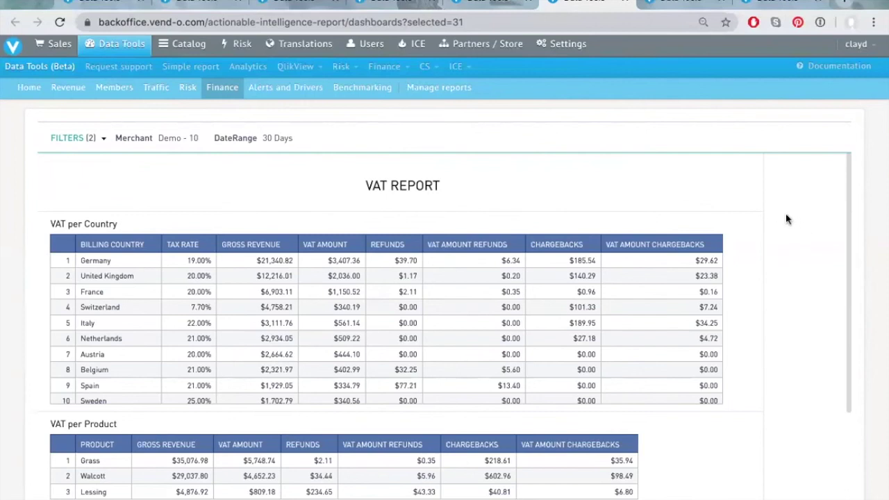
scroll(786, 219, down, 3)
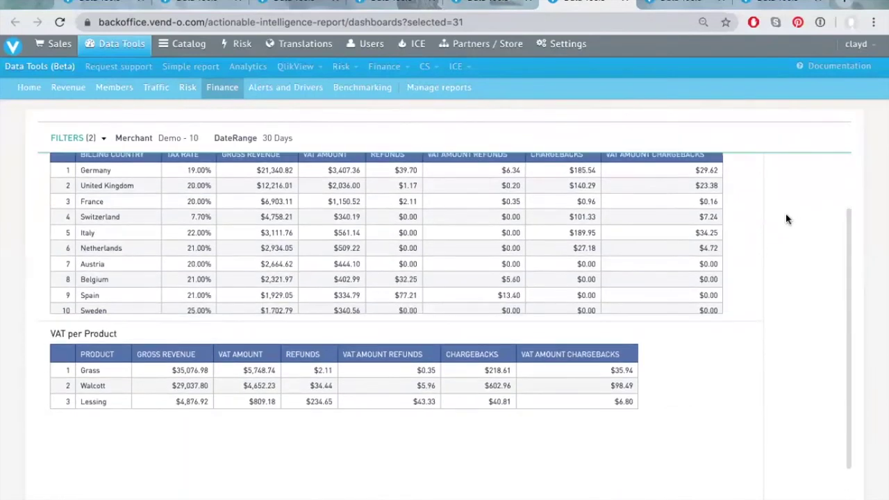
scroll(786, 219, up, 3)
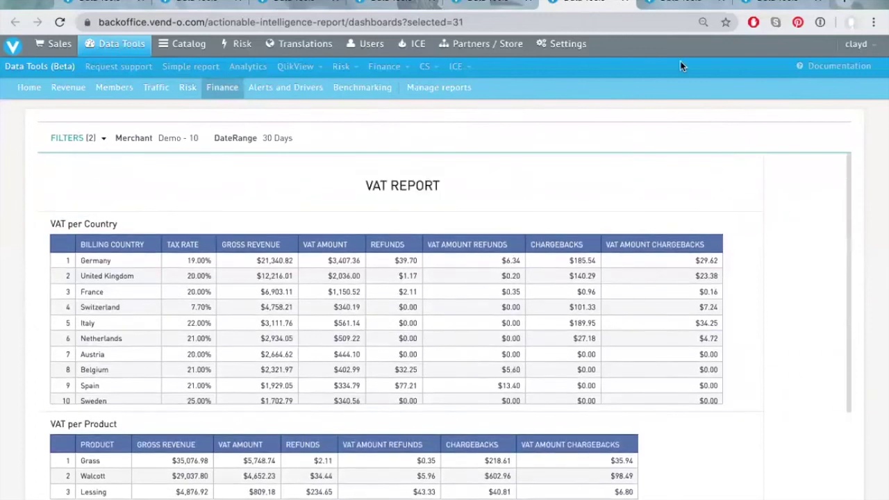
- Switch to the Alerts and Drivers dashboard and review the Total Revenue section's Daily Revenue chart, change figures and Revenue drivers table
click(683, 2)
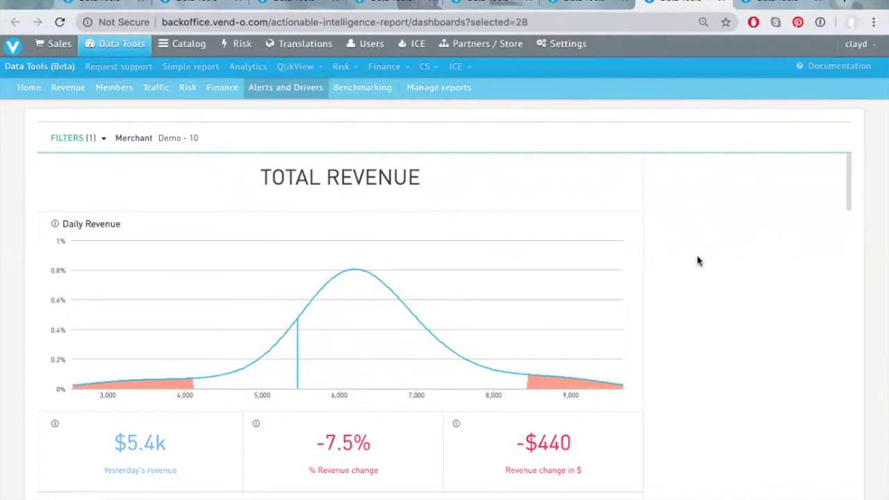
scroll(698, 260, down, 1)
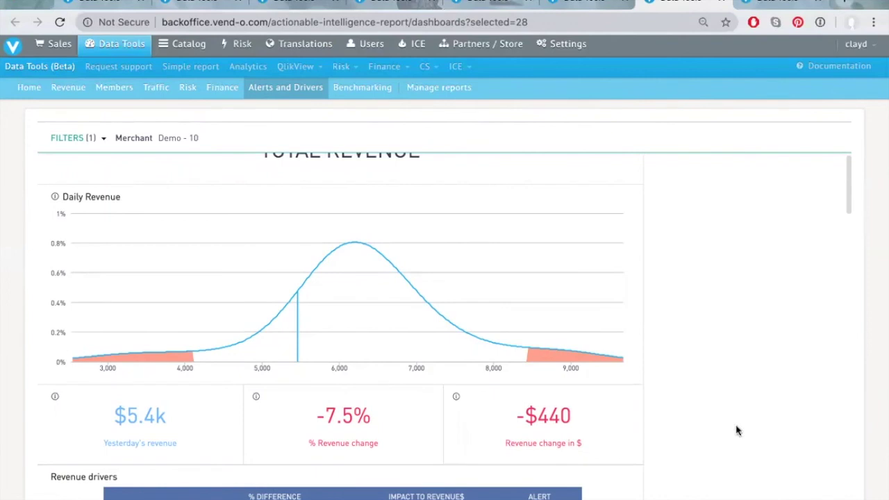
scroll(737, 430, down, 3)
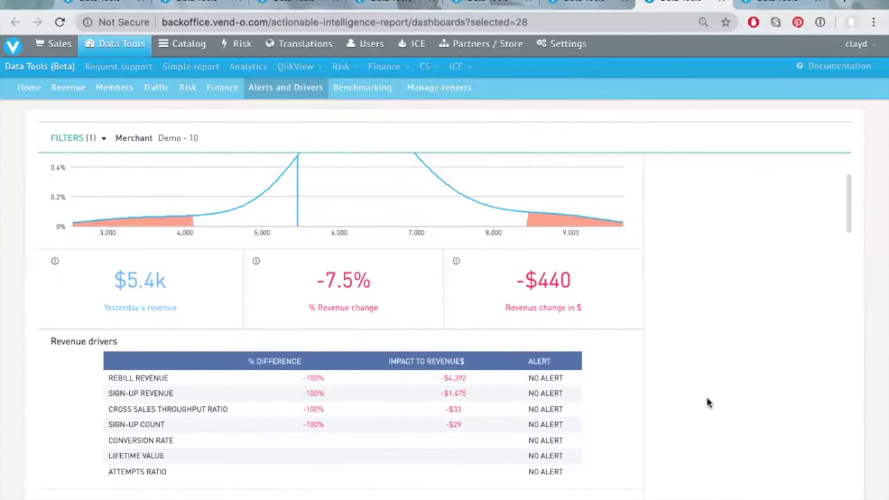
scroll(708, 403, down, 1)
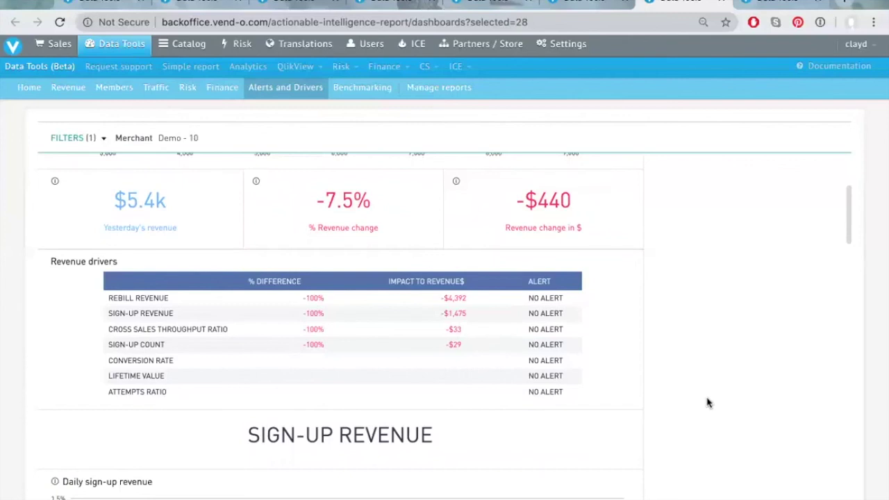
scroll(708, 403, down, 1)
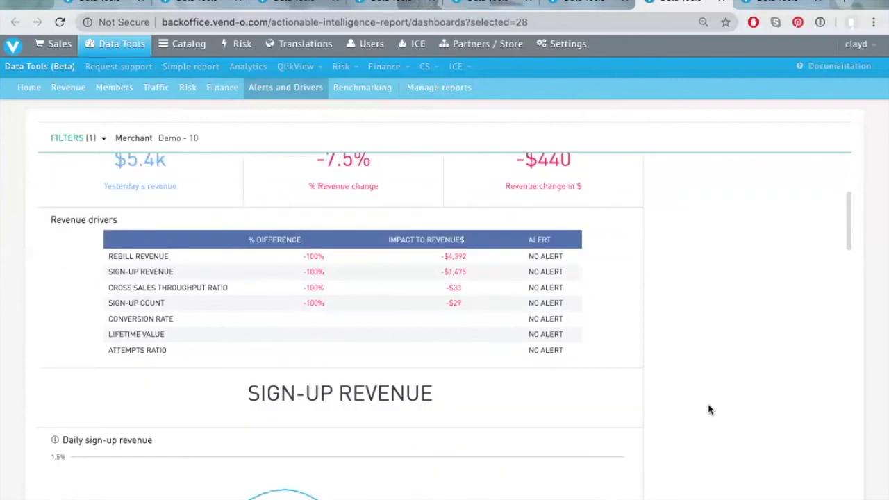
- Review the Sign-up Revenue section, inspecting the marked point for yesterday on the Daily sign-up revenue curve
scroll(709, 406, down, 1)
scroll(708, 408, down, 2)
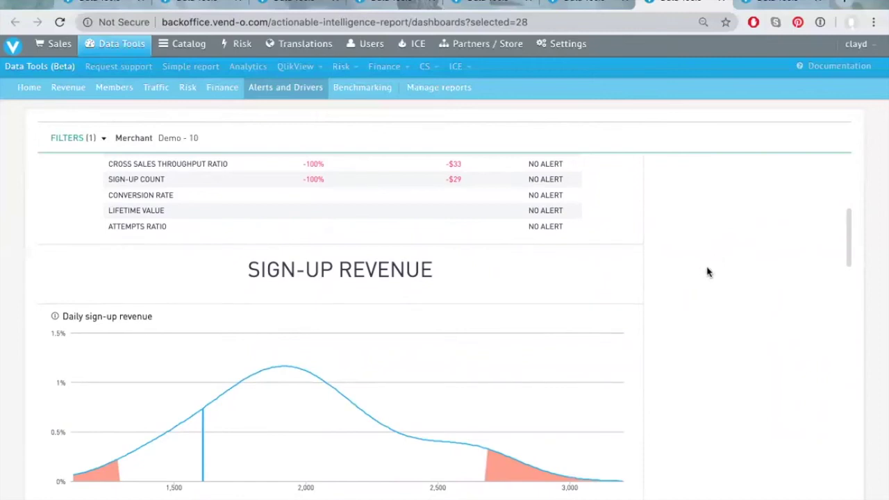
scroll(149, 348, down, 3)
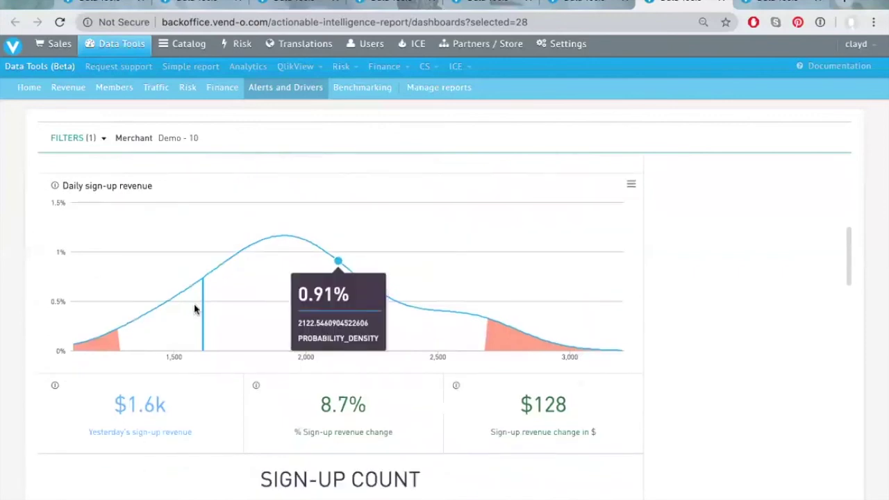
mouse_move(201, 286)
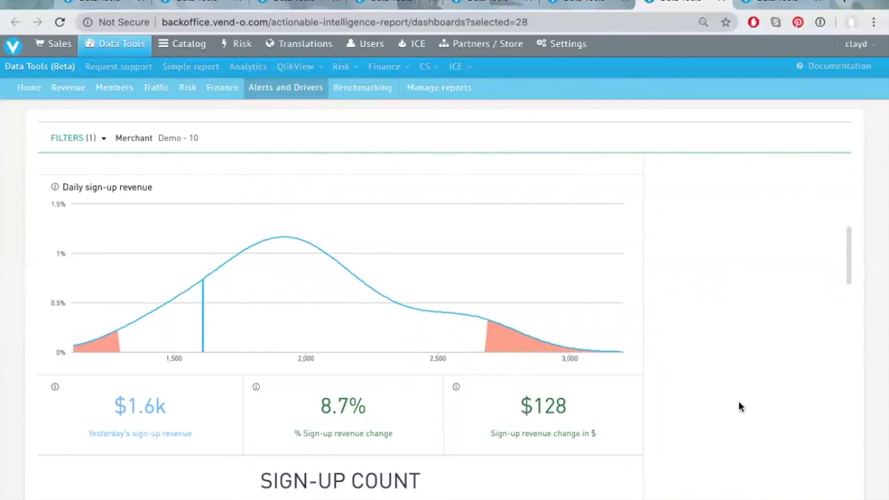
- Review the Daily sign-up count chart with its change and revenue impact figures, and switch to the Benchmarking dashboard
scroll(740, 407, down, 5)
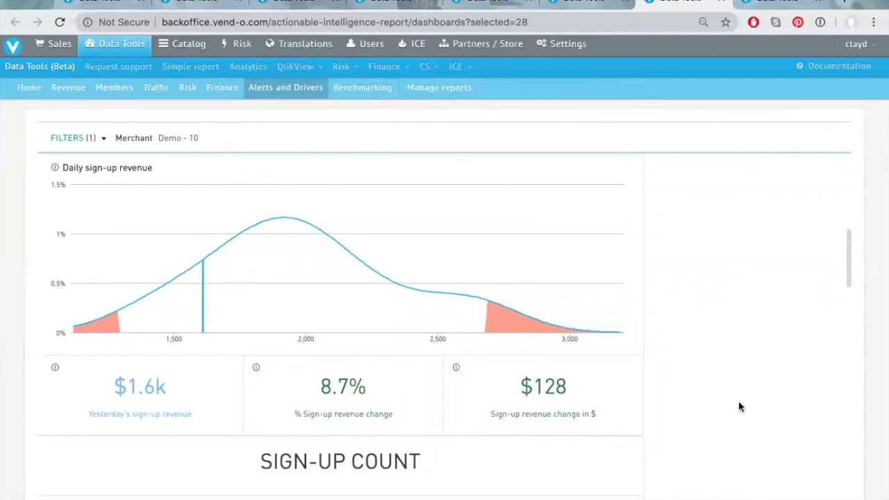
scroll(739, 407, down, 3)
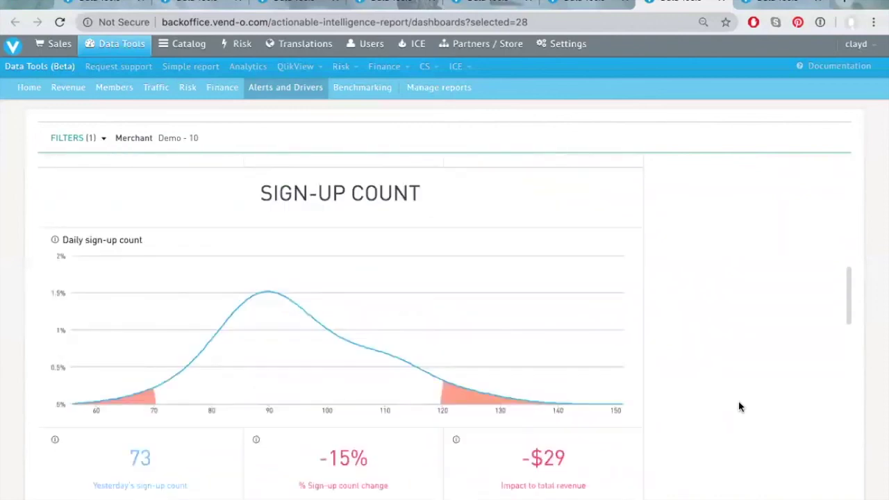
scroll(740, 406, down, 2)
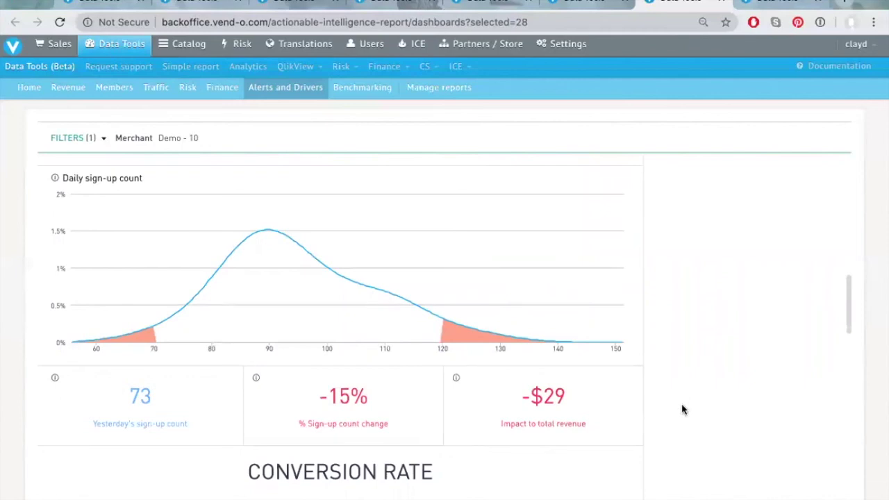
scroll(682, 410, down, 1)
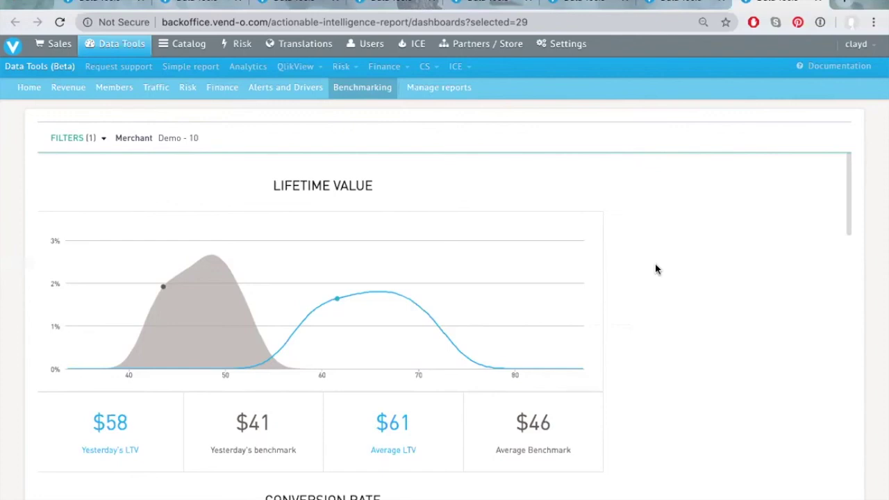
- Compare the merchant's Lifetime Value curve with the benchmark distribution, including yesterday's and average figures
scroll(656, 270, down, 1)
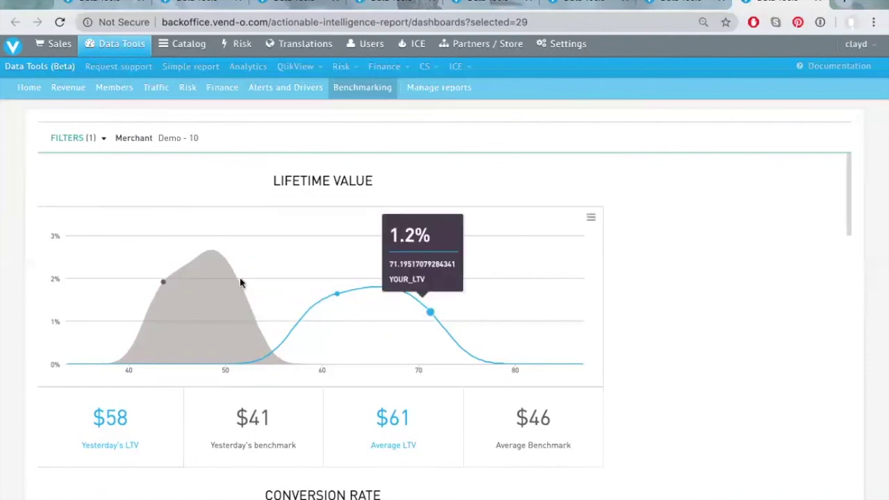
scroll(388, 237, down, 1)
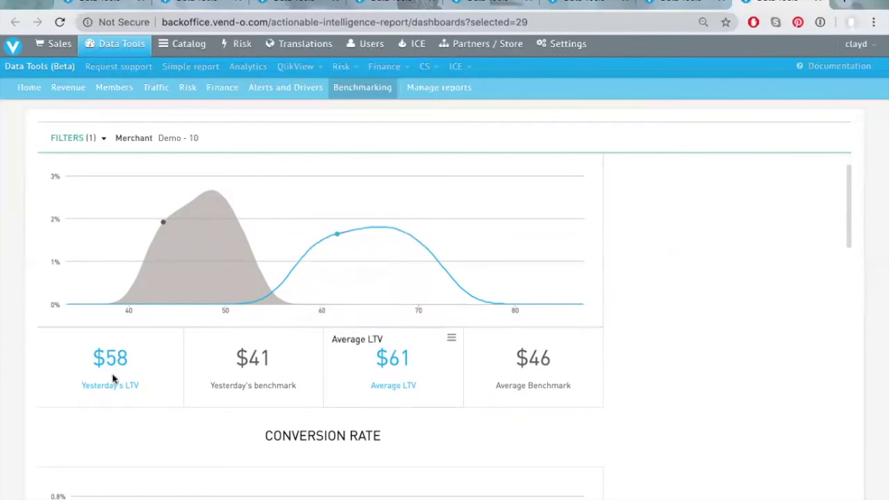
mouse_move(309, 236)
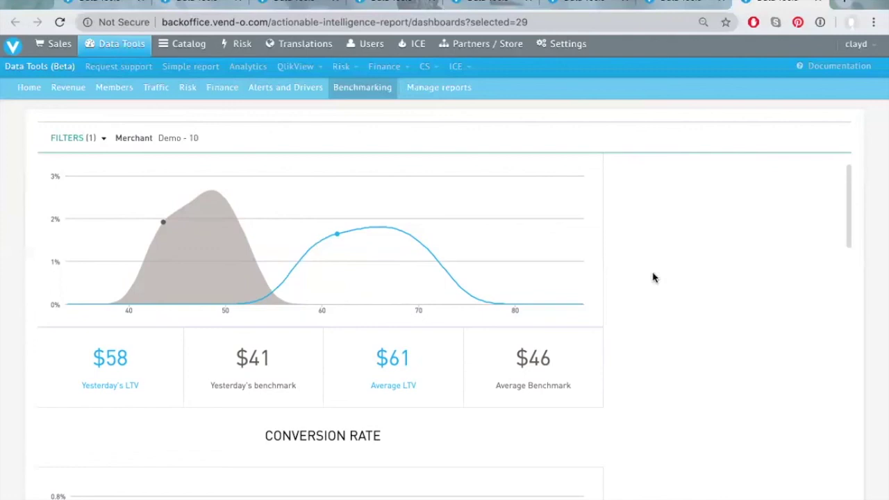
scroll(653, 278, up, 1)
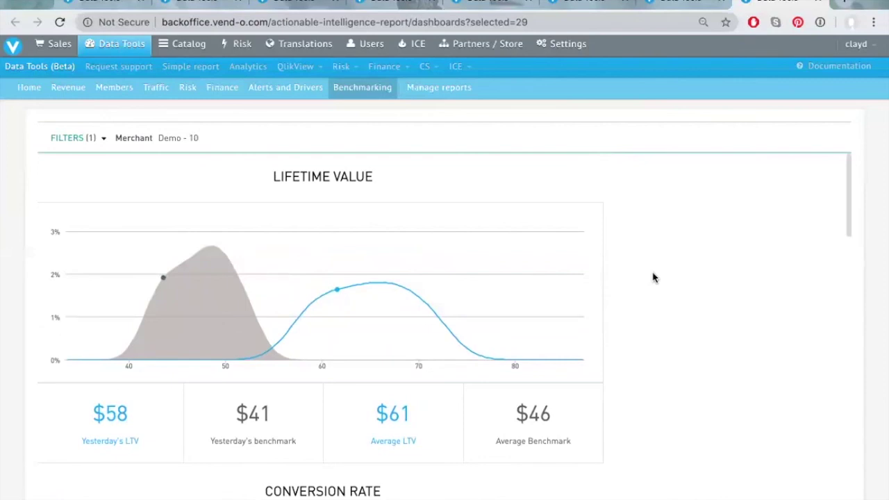
scroll(653, 278, down, 1)
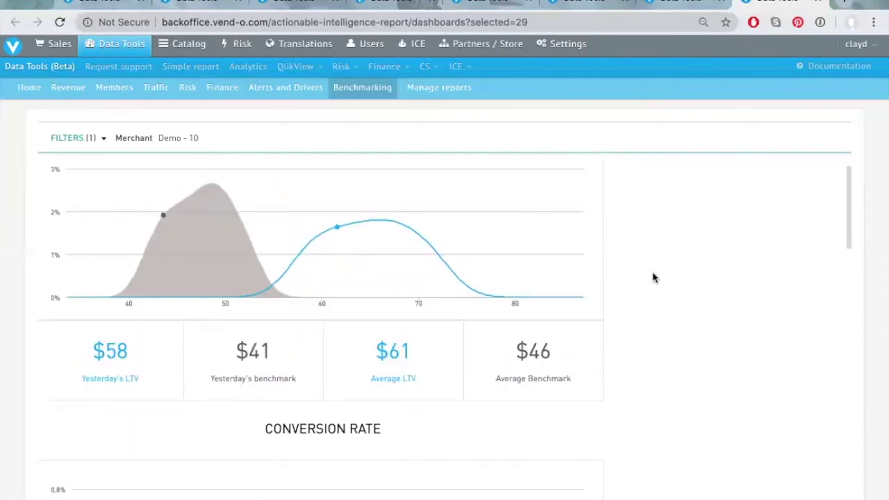
- Review the Conversion Rate benchmarking chart and compare yesterday's and average conversion rates with their benchmarks
scroll(652, 277, down, 3)
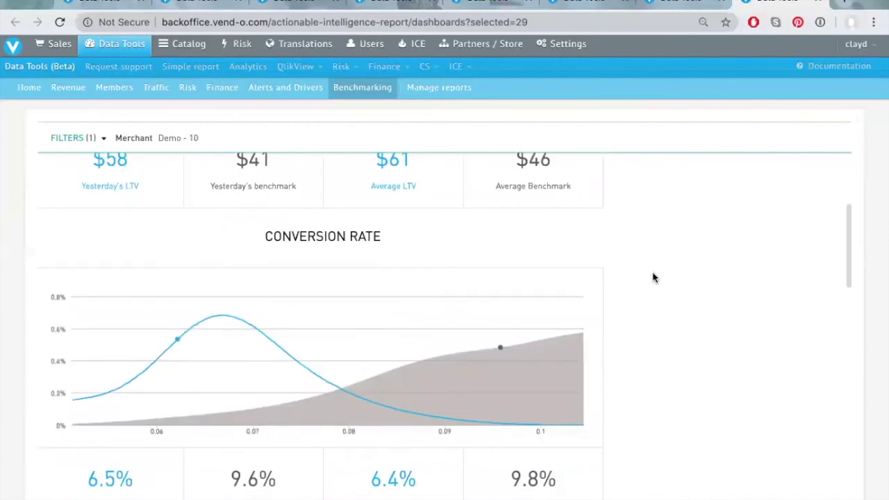
scroll(653, 278, down, 1)
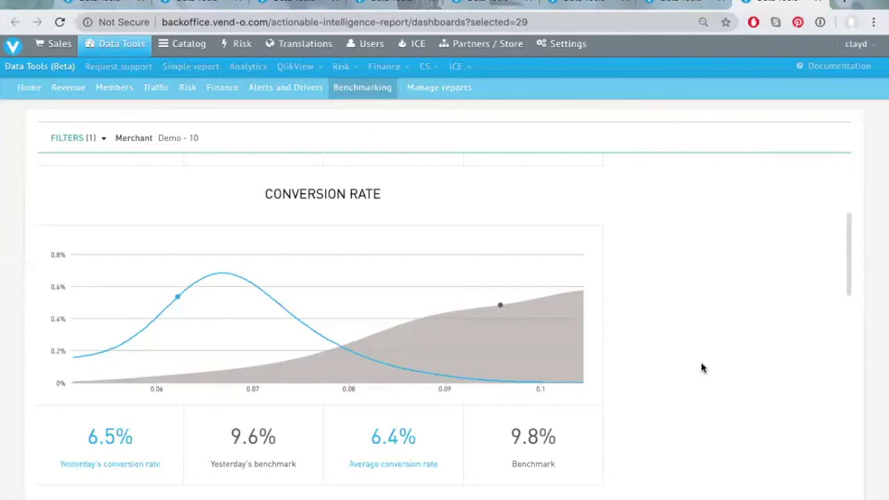
scroll(711, 331, down, 1)
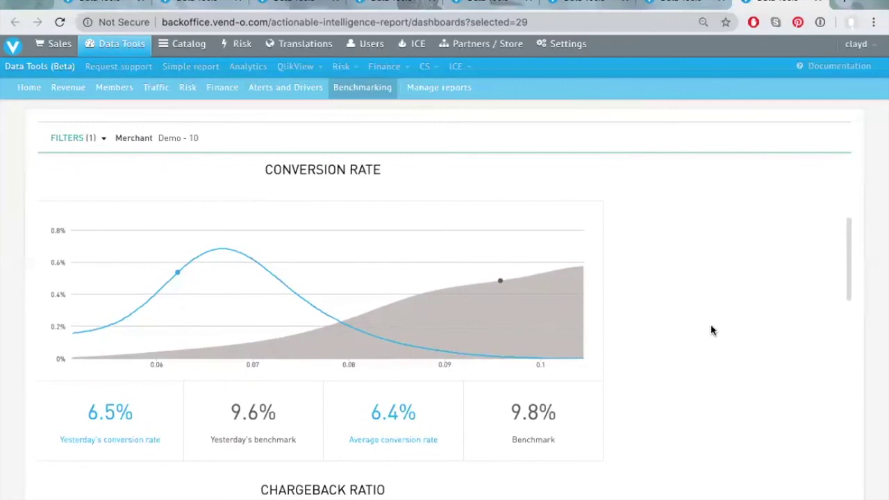
scroll(711, 330, down, 1)
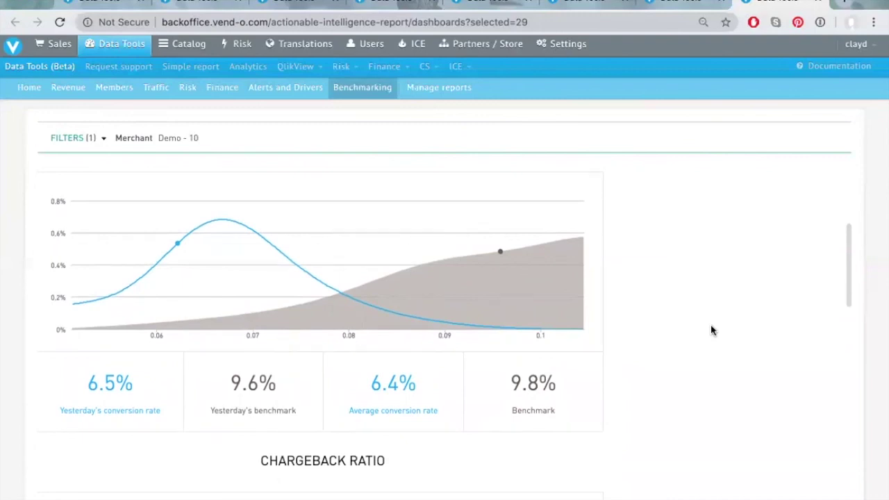
scroll(711, 331, down, 1)
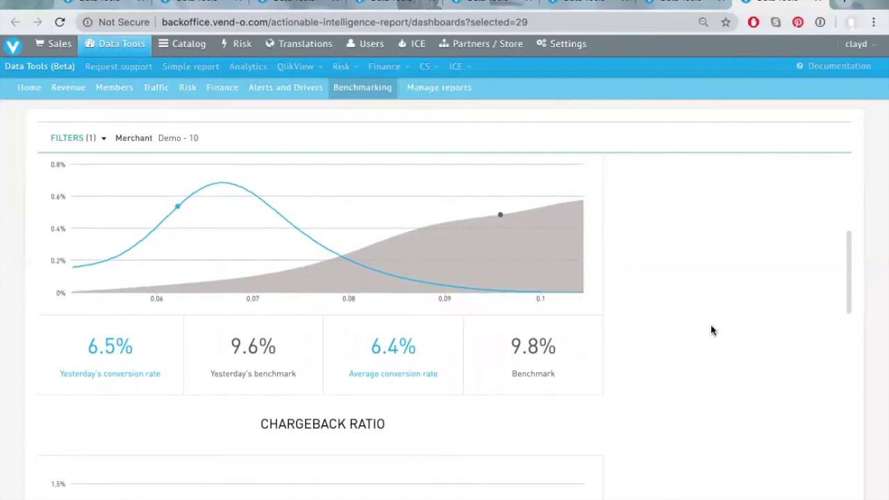
- Inspect the Chargeback Ratio chart, comparing the merchant's curve and last 30 days' ratio with the benchmark
scroll(711, 331, down, 2)
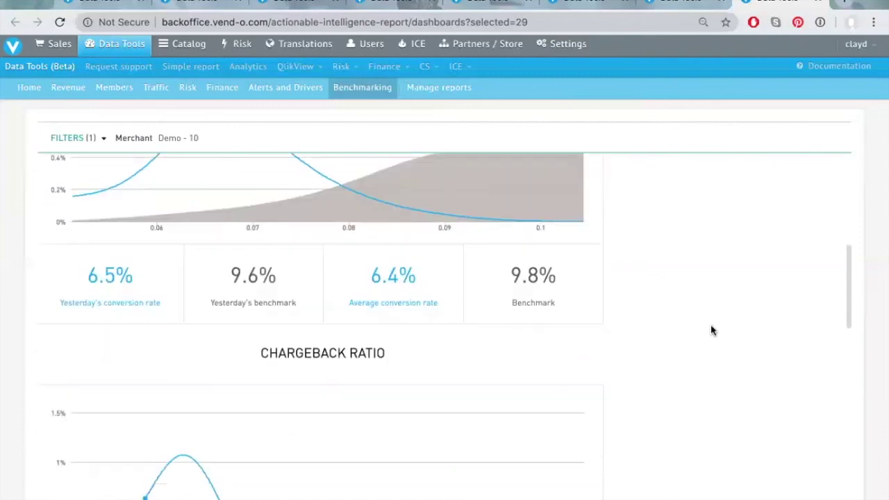
scroll(711, 330, down, 3)
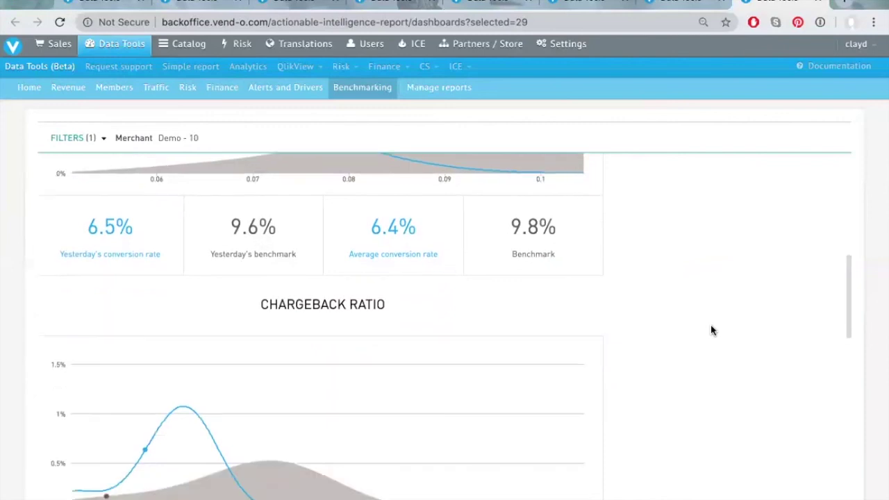
scroll(711, 331, down, 1)
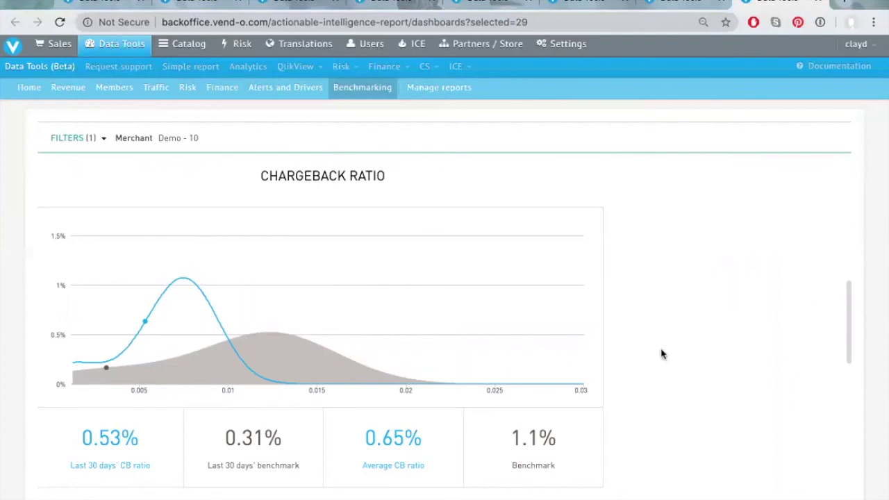
scroll(661, 354, down, 1)
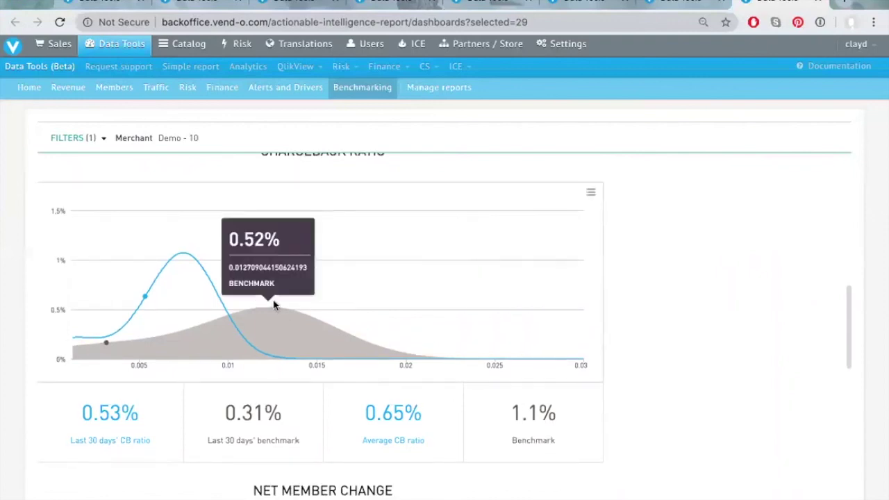
- Review the Net Member Change and Sales charts against their benchmark distributions and average figures
scroll(732, 364, down, 5)
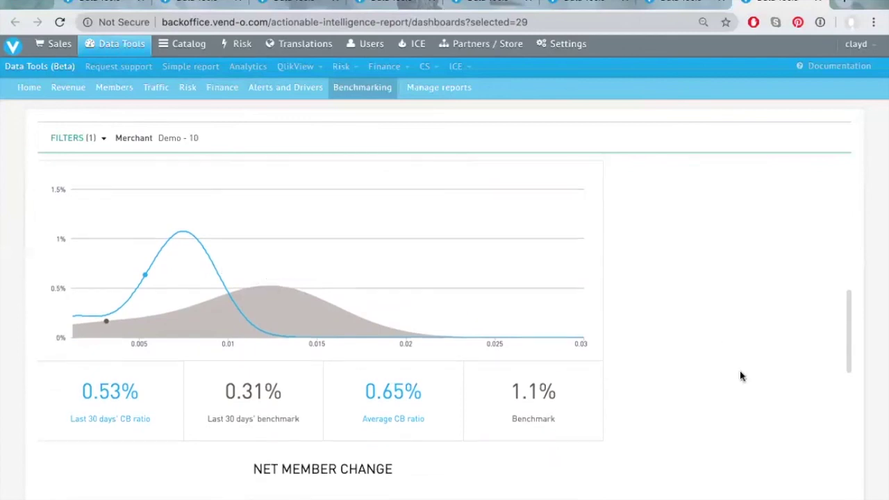
scroll(740, 375, down, 5)
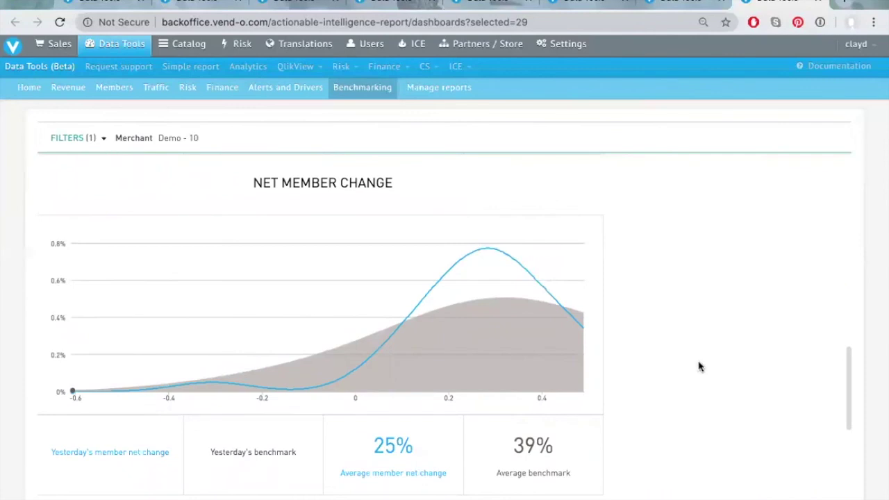
mouse_move(492, 317)
scroll(755, 341, down, 5)
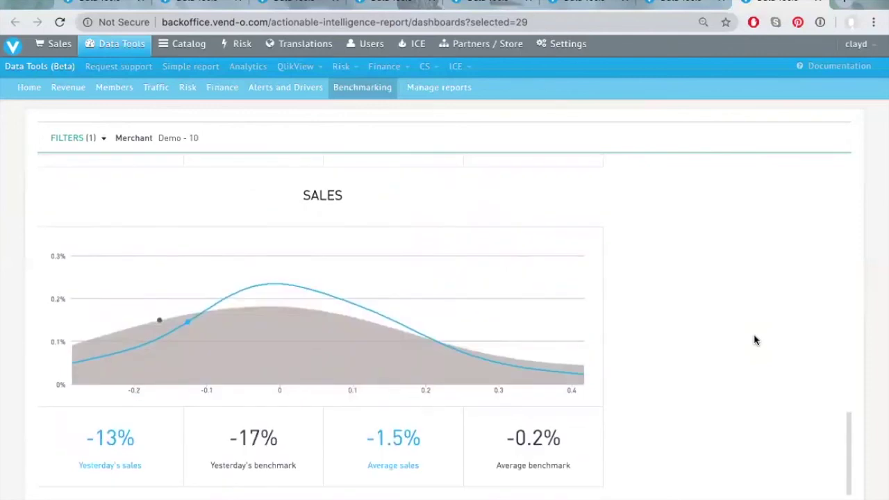
scroll(755, 340, down, 1)
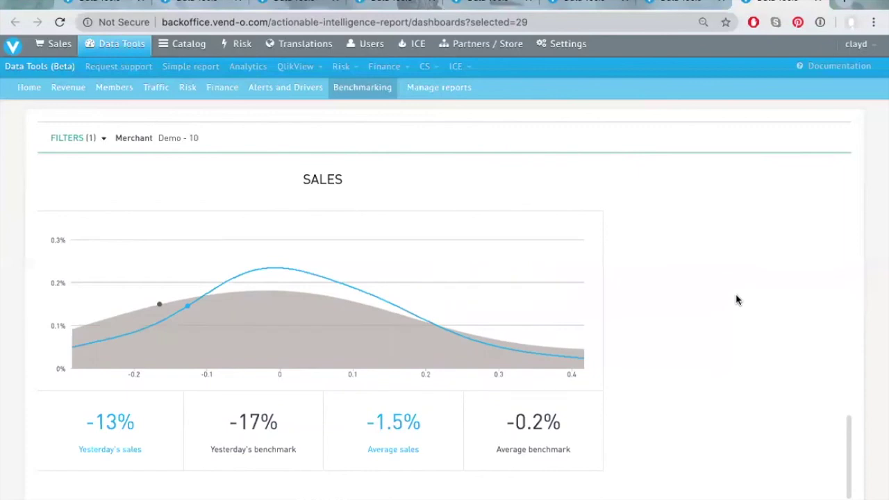
- Compare the Traffic curve and yesterday's traffic with the benchmark, and return to the Net Member Change section
scroll(737, 300, down, 1)
scroll(738, 300, down, 5)
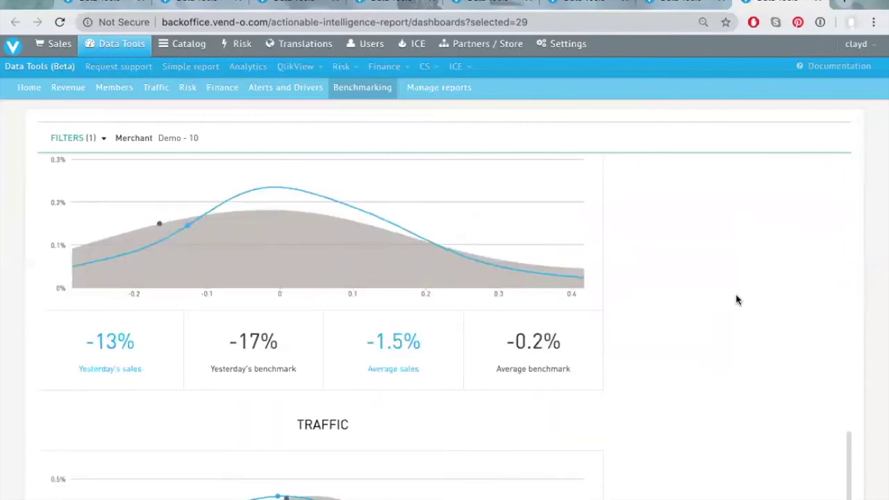
mouse_move(285, 251)
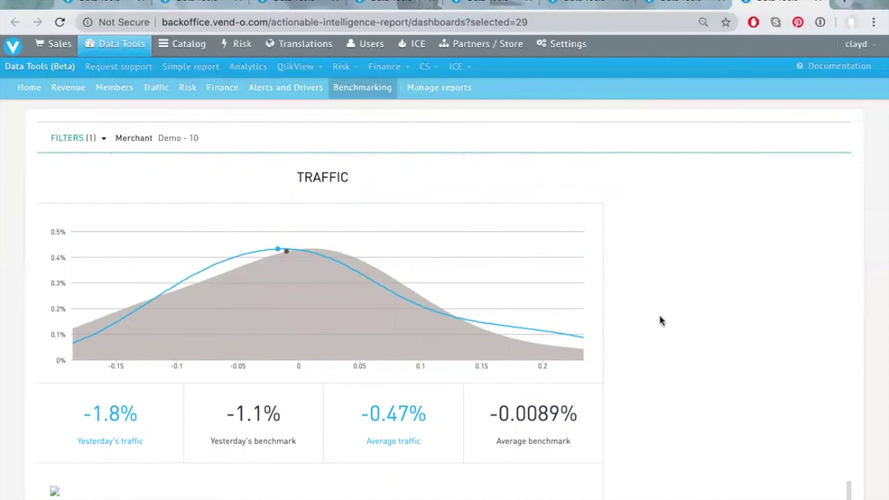
scroll(660, 320, down, 5)
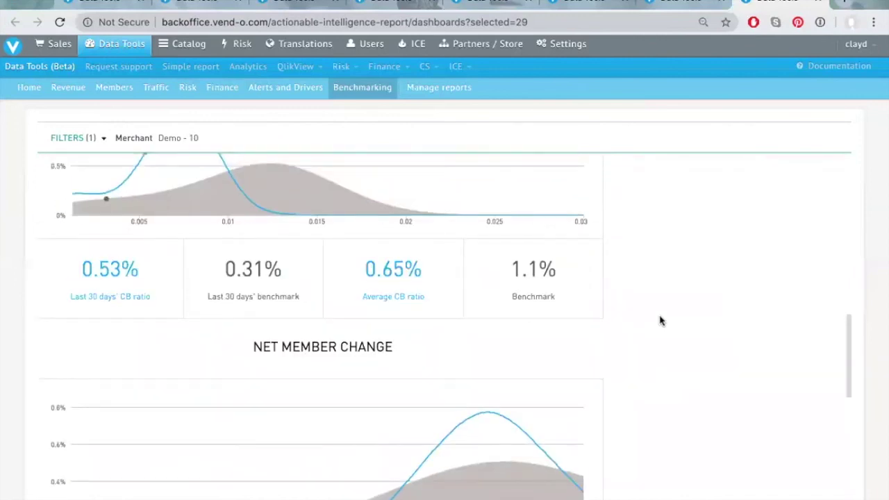